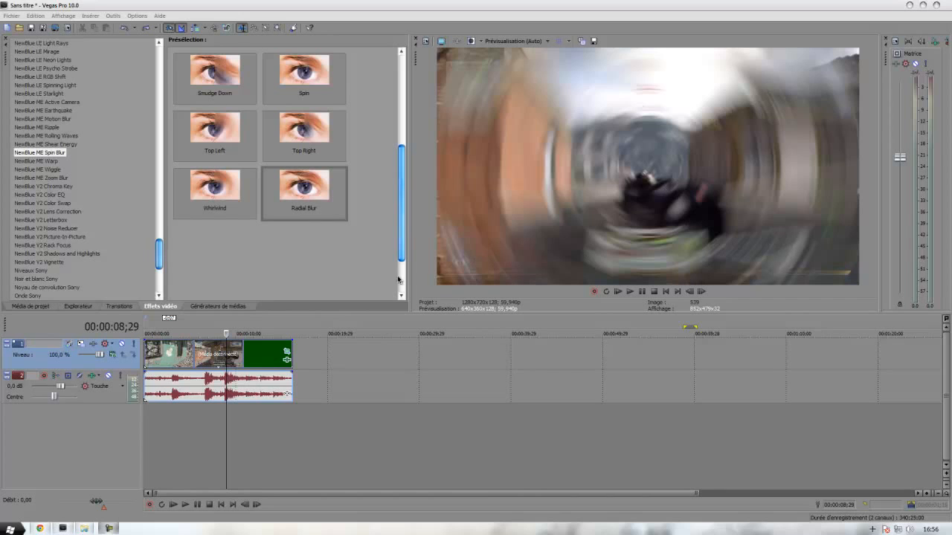
Resize the workspace panels, leaving a wider effect presets area beside a smaller preview and a taller timeline below.
drag(408, 270, 306, 269)
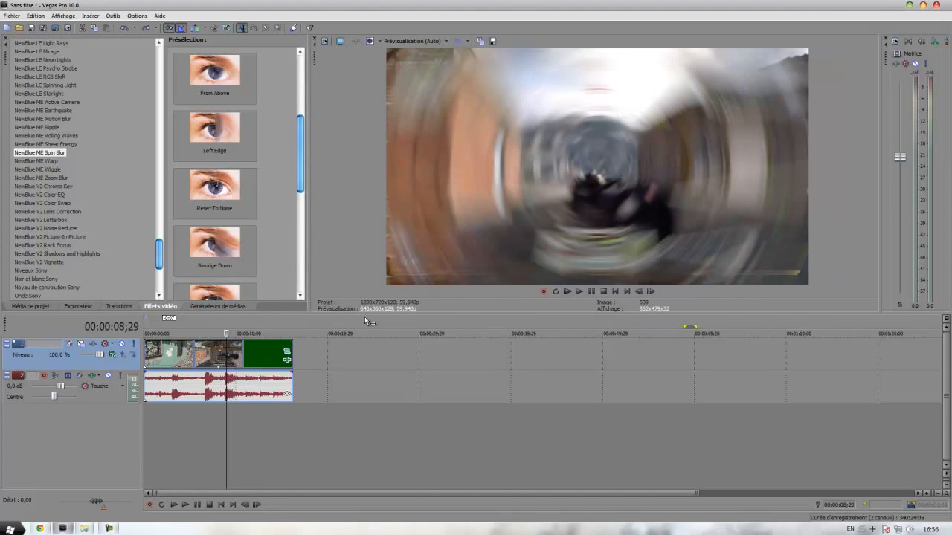
drag(368, 313, 431, 394)
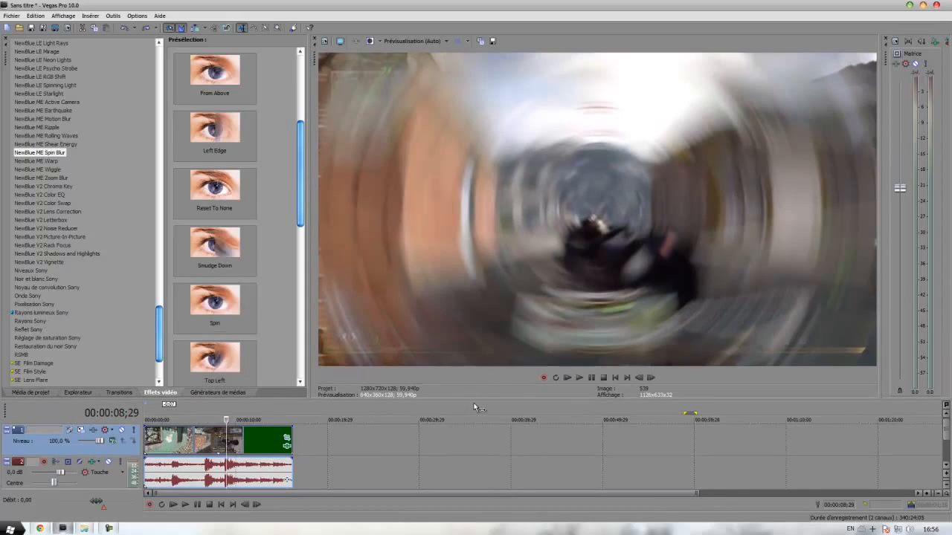
drag(473, 399, 372, 284)
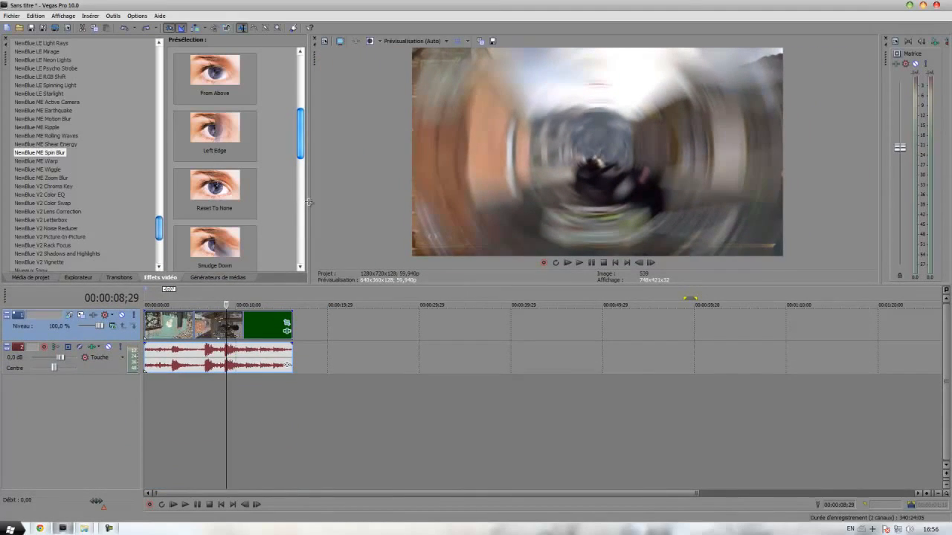
drag(310, 202, 458, 195)
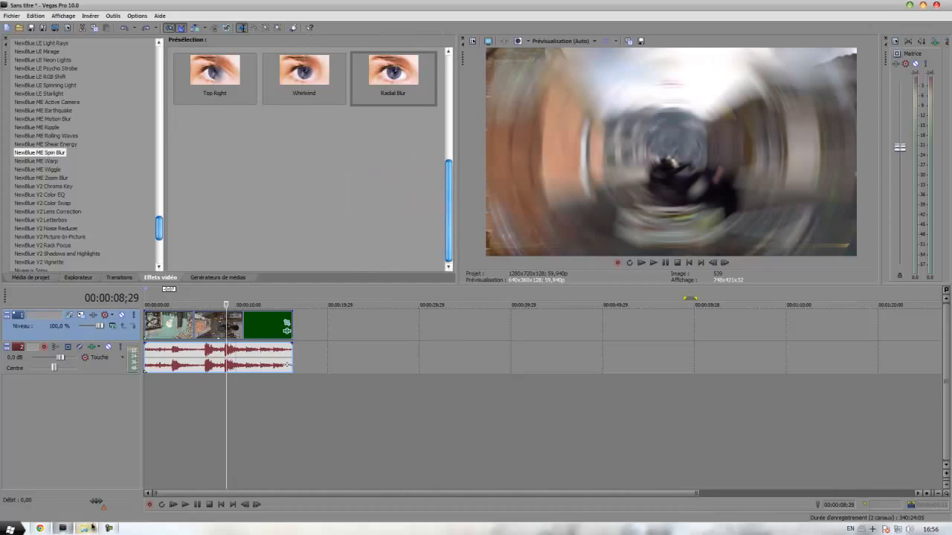
Switch to the NewBlueFX folder in the file explorer and look through the plugin installers it contains.
mouse_move(93, 531)
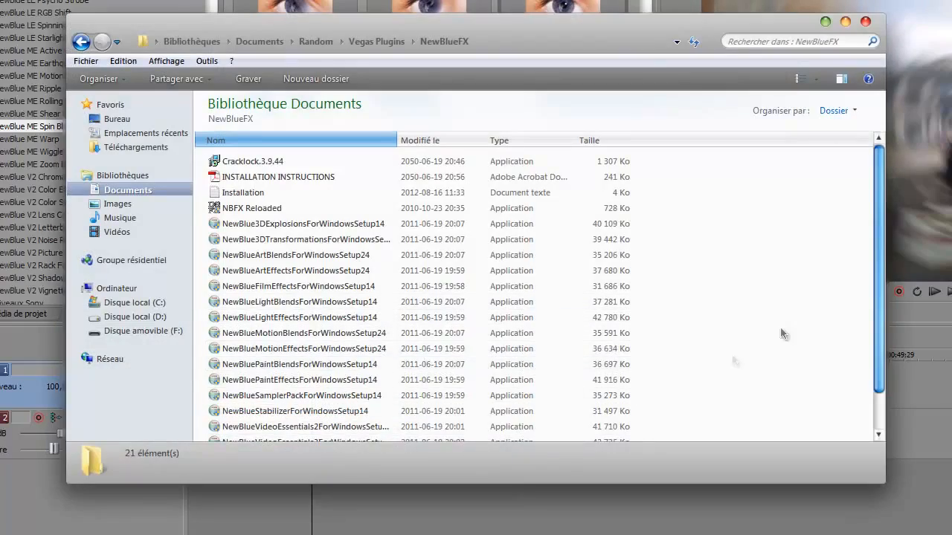
scroll(885, 250, down, 1)
scroll(885, 250, up, 1)
drag(838, 162, 563, 139)
click(766, 258)
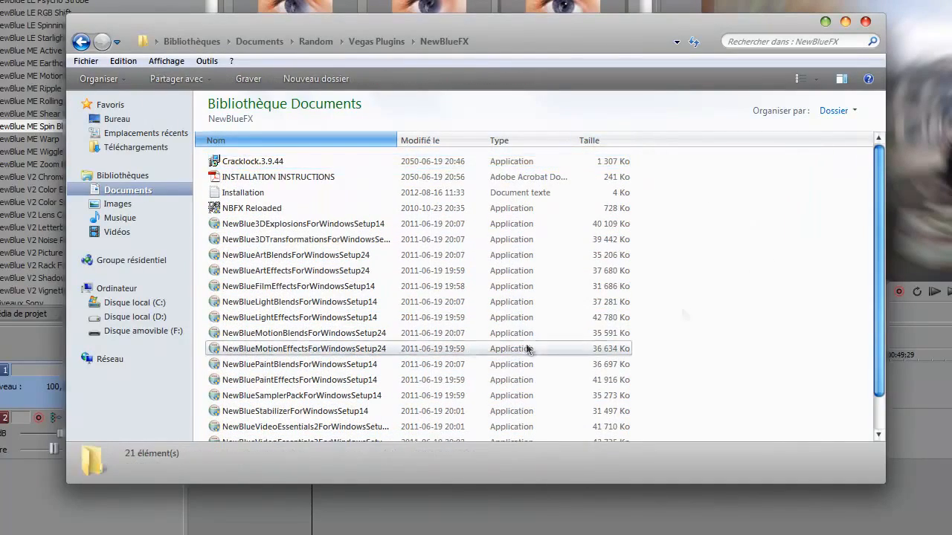
scroll(394, 325, down, 1)
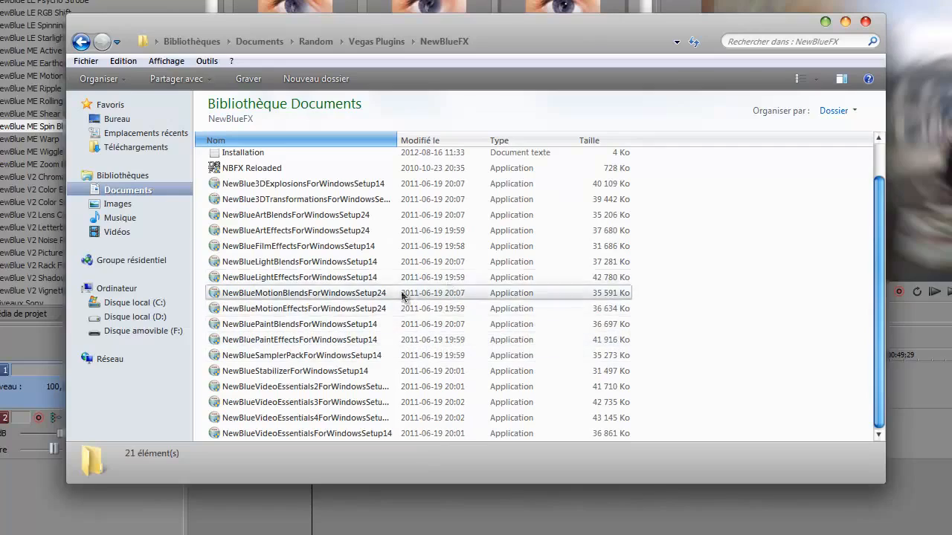
drag(773, 434, 711, 323)
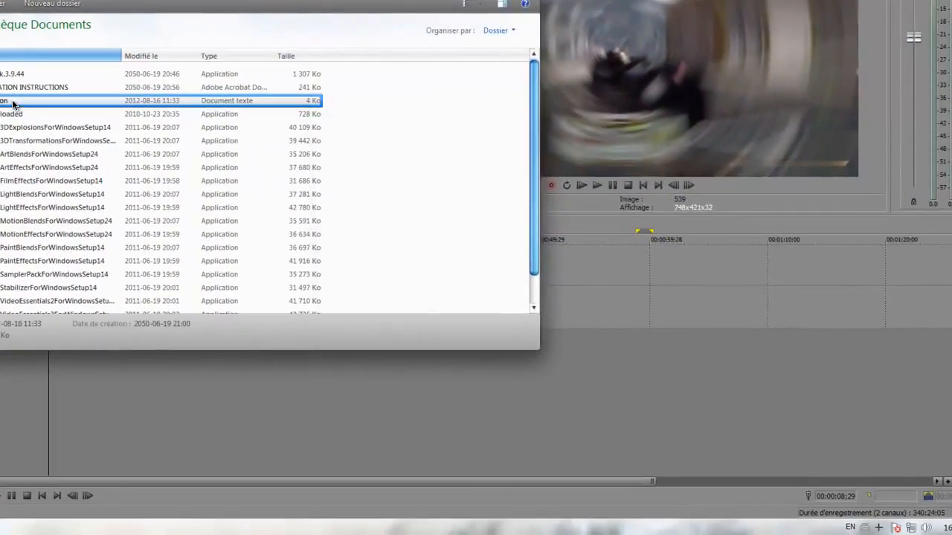
Open the Installation text file, examine its English and French instructions, and close both the file and the NewBlueFX folder.
double_click(8, 100)
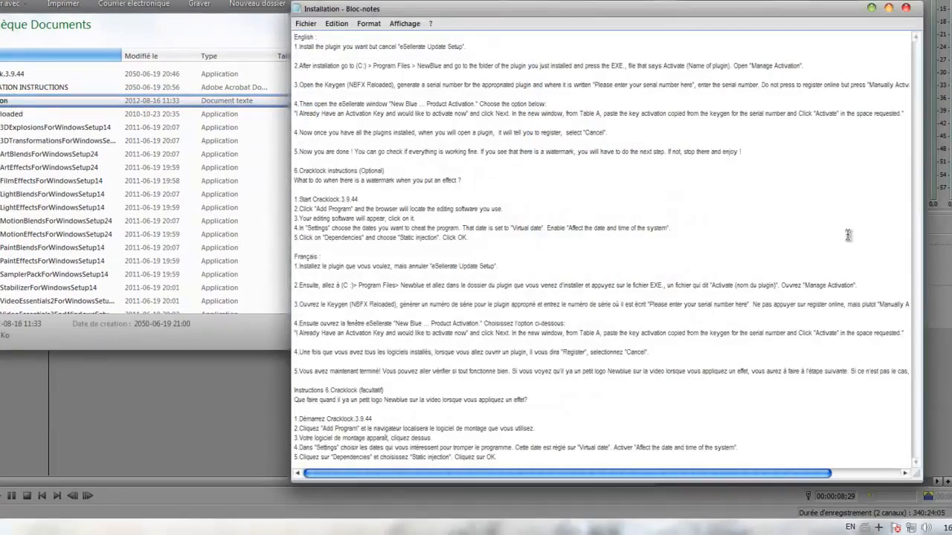
drag(824, 476, 725, 480)
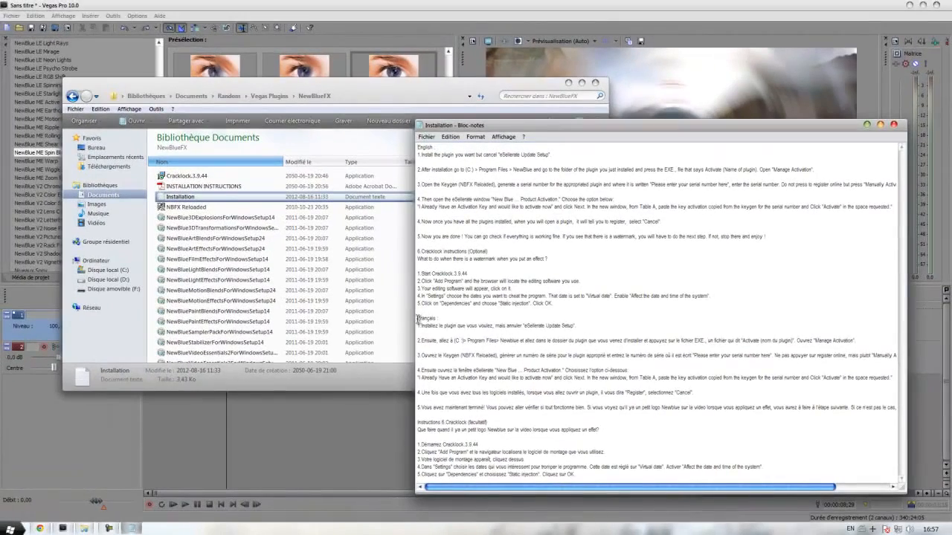
mouse_move(417, 319)
mouse_down()
mouse_move(674, 485)
mouse_move(558, 357)
mouse_move(428, 309)
mouse_up()
click(899, 124)
scroll(357, 259, down, 1)
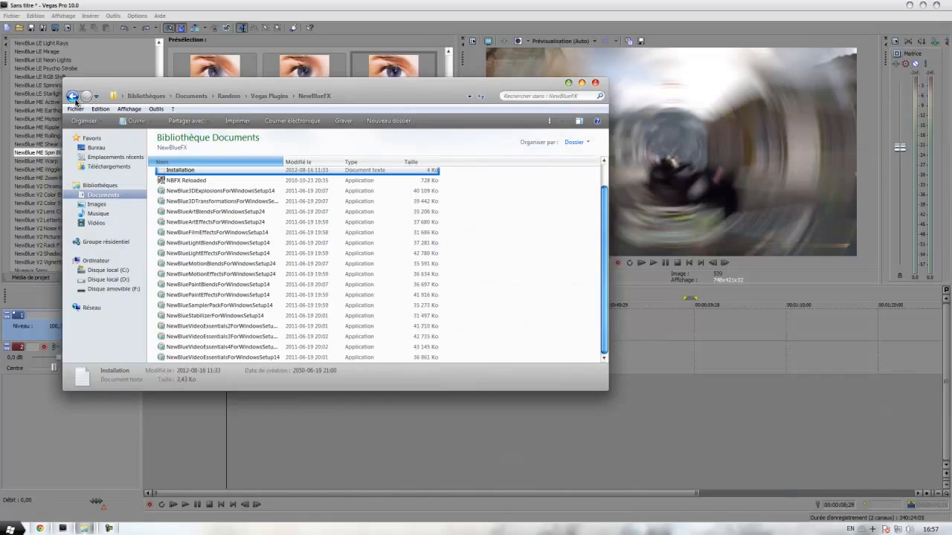
click(595, 83)
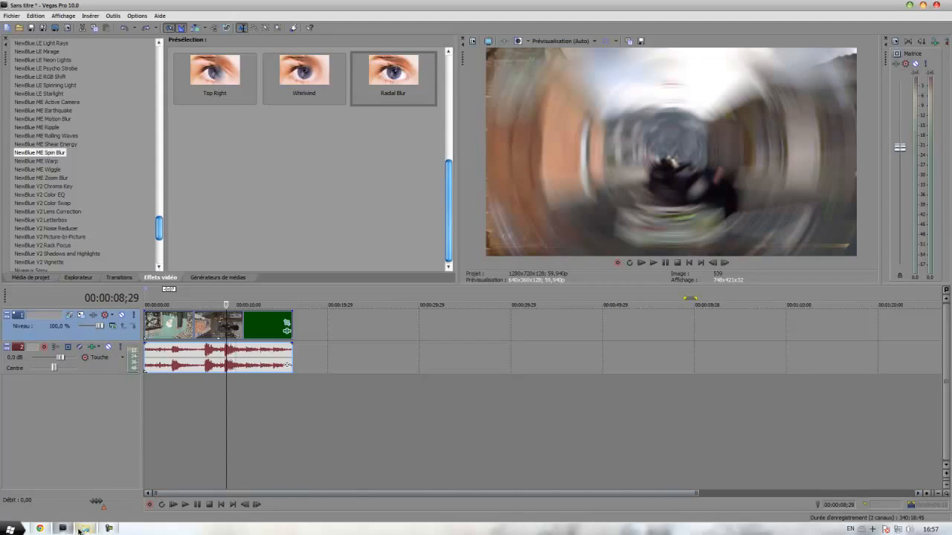
Switch to the Editing Sounds folder, examine its sound files including The Bizness Bassdrop, and close the folder.
click(81, 529)
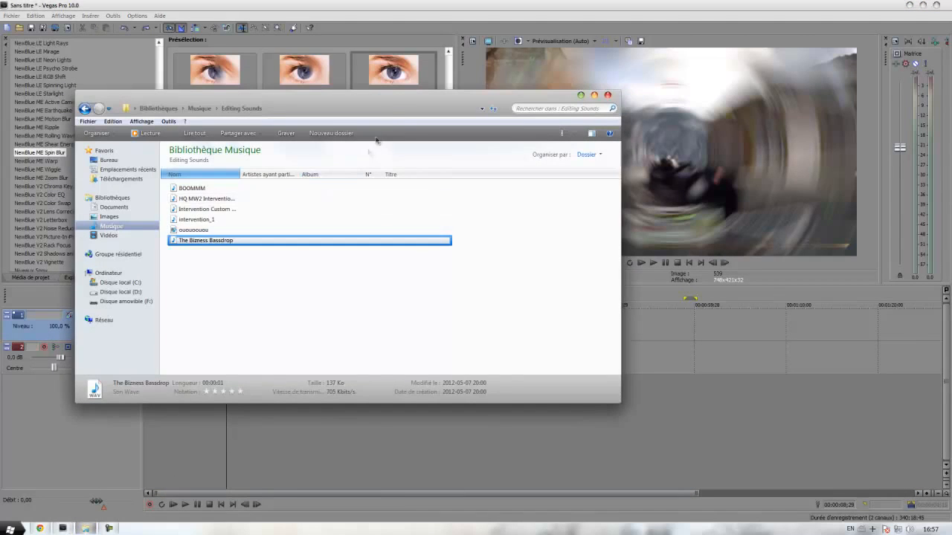
drag(377, 108, 536, 150)
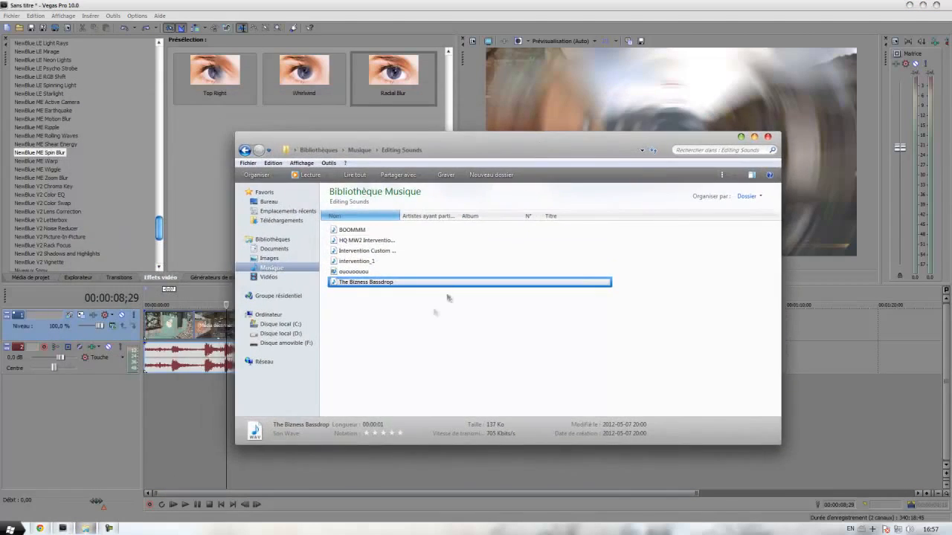
click(411, 316)
click(361, 282)
click(769, 138)
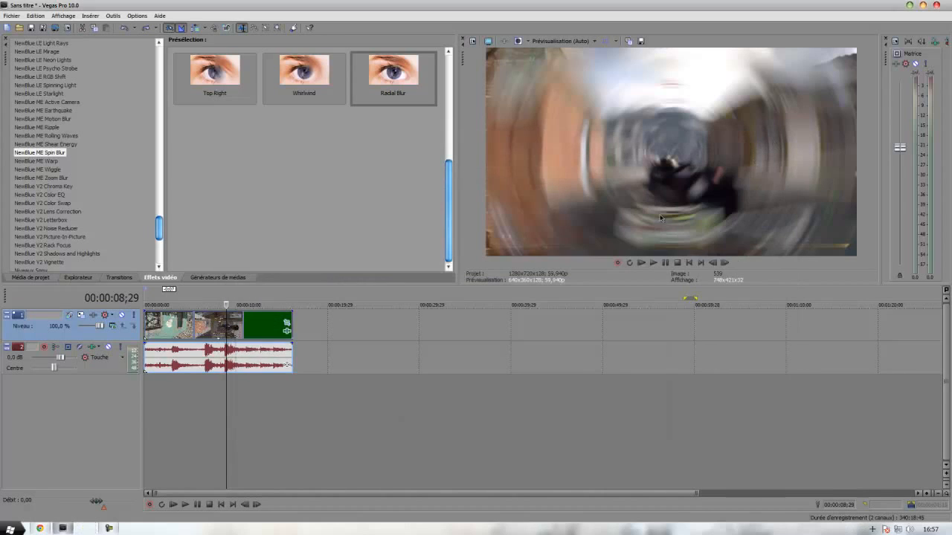
Remove the NewBlue ME Spin Blur effect from the gameplay video event.
drag(290, 335, 290, 335)
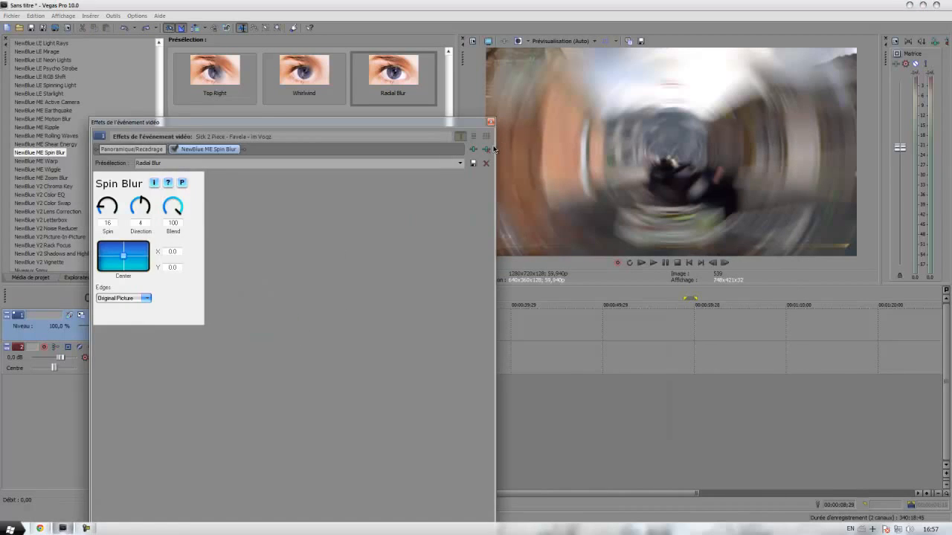
click(489, 150)
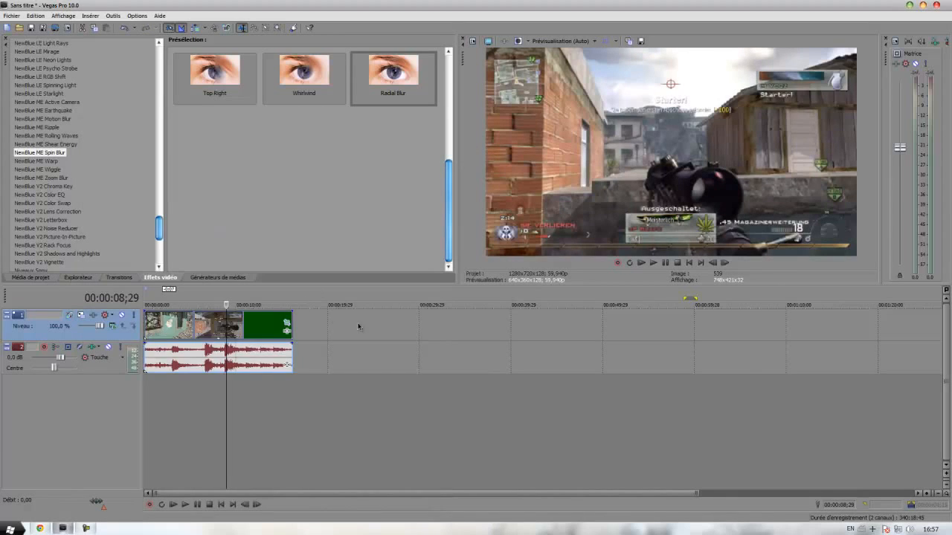
scroll(513, 339, up, 5)
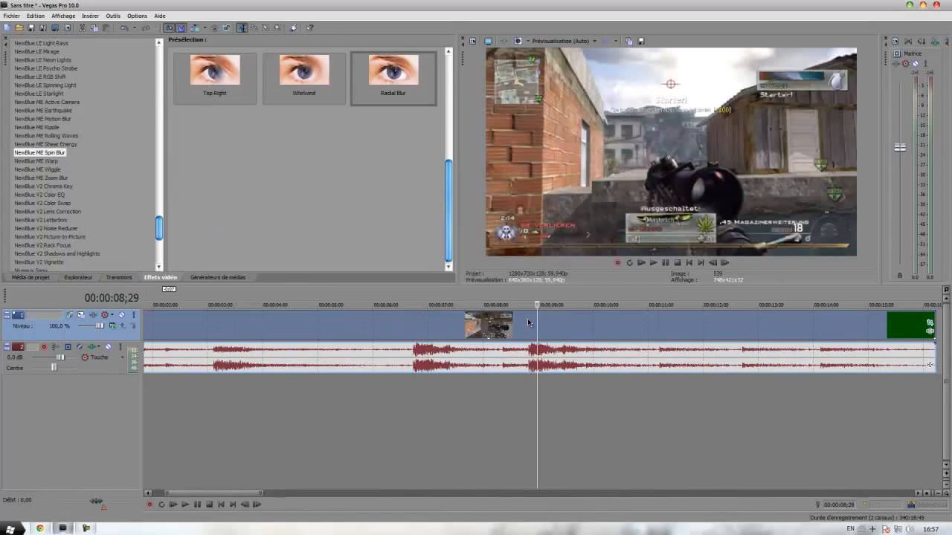
scroll(506, 349, down, 5)
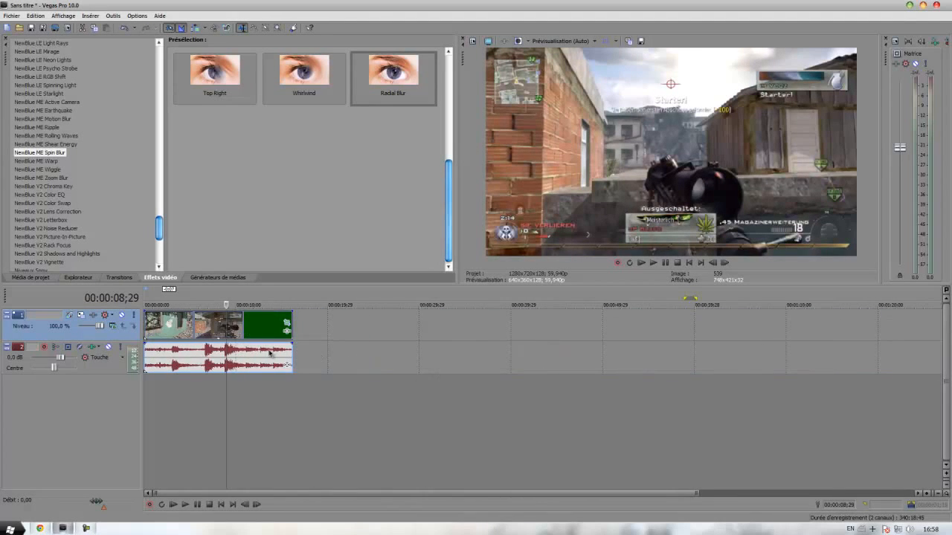
scroll(304, 340, up, 4)
scroll(563, 342, down, 6)
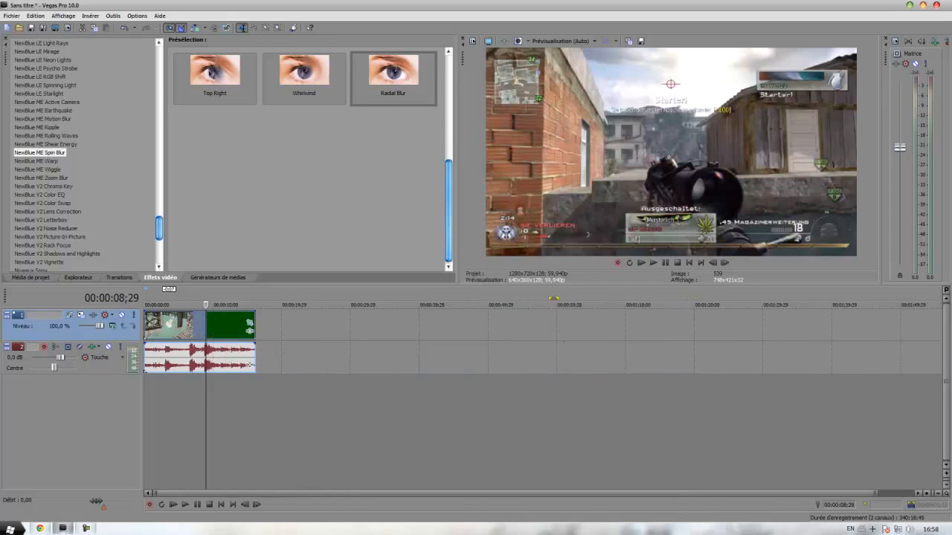
Import The Bizness Bassdrop from the Editing Sounds music folder and reposition its clip on a new audio track below the gameplay audio.
click(18, 27)
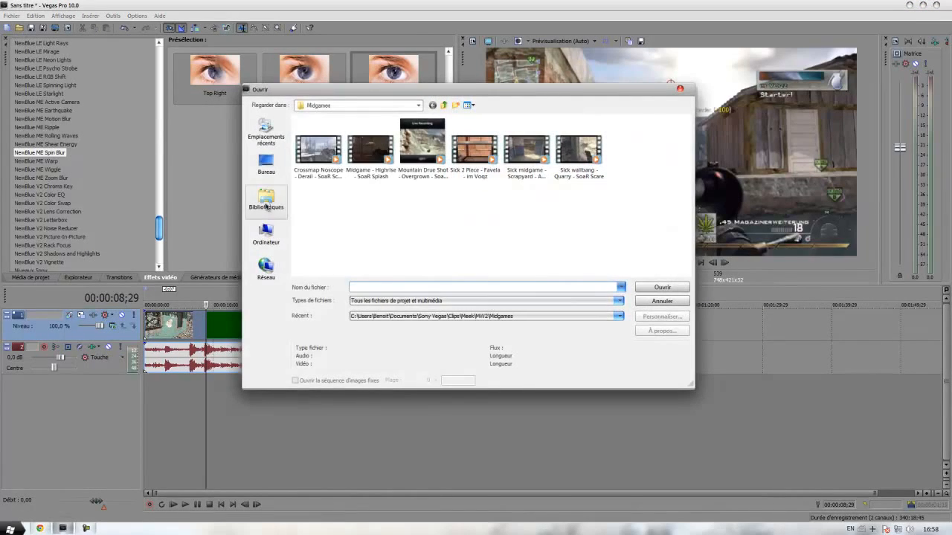
double_click(554, 131)
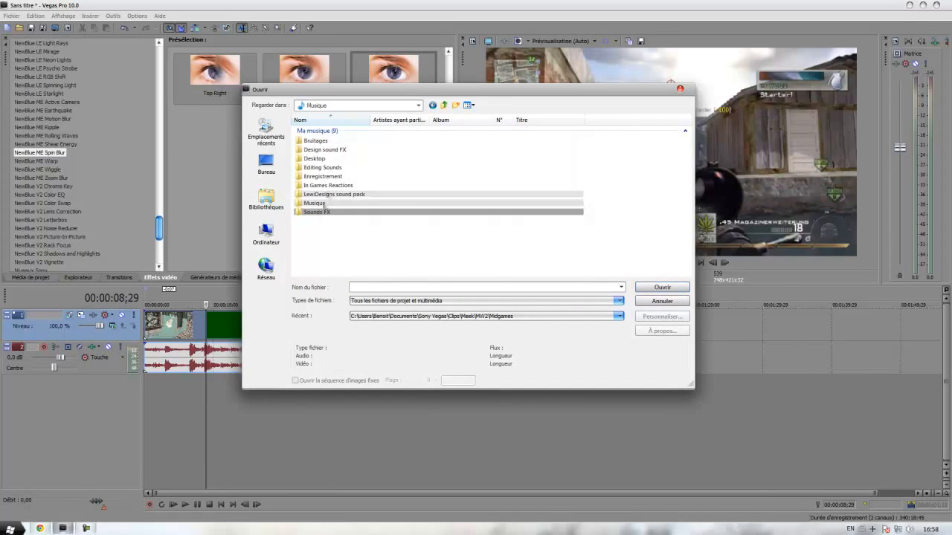
double_click(325, 169)
click(325, 174)
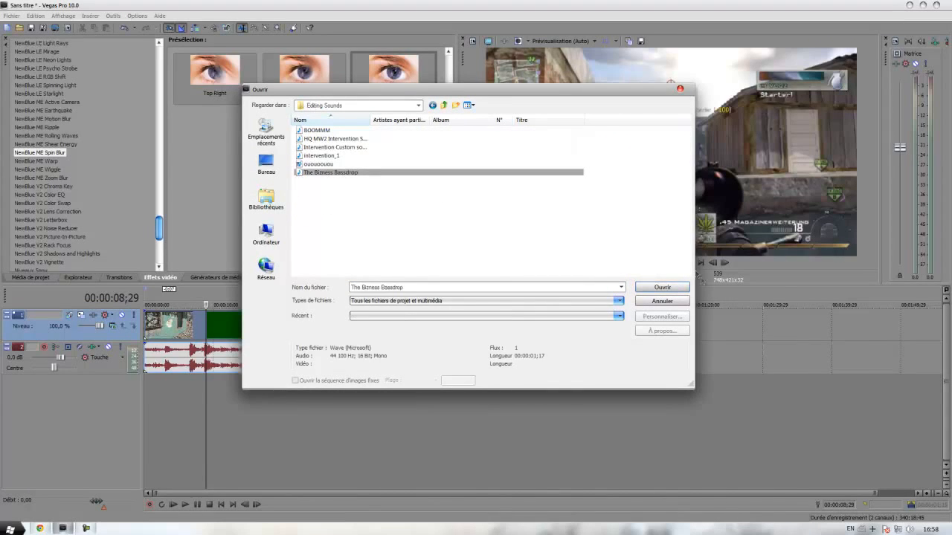
click(662, 287)
drag(212, 357, 252, 392)
Import the Intervetion sound from the LewiDesigns pack's MW2 Sniper Rifle folder and align it on its own track with the bass drop at 00:00:13;28.
click(16, 30)
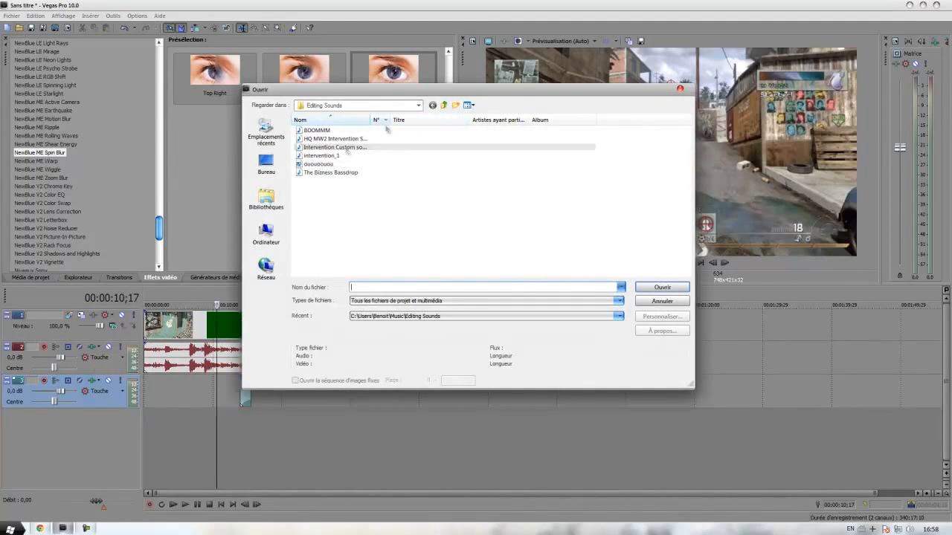
click(418, 105)
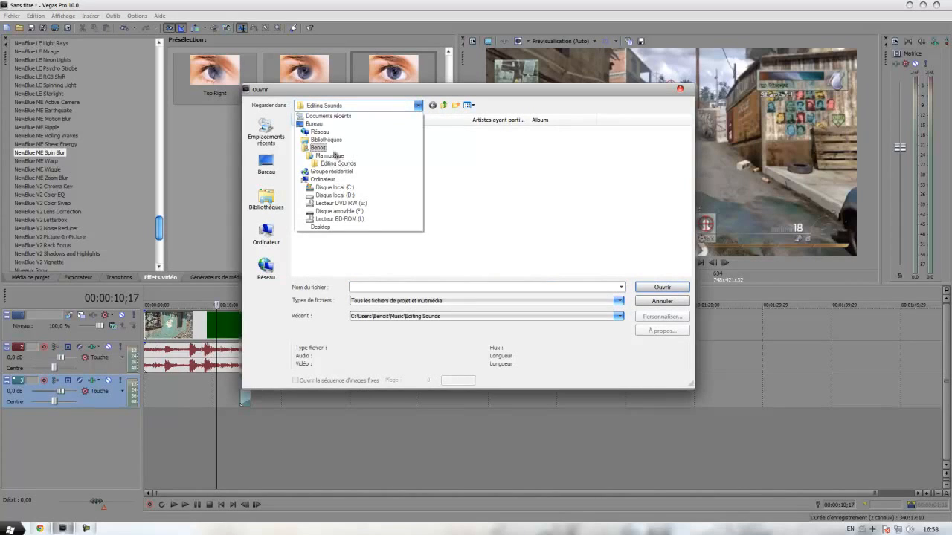
click(329, 156)
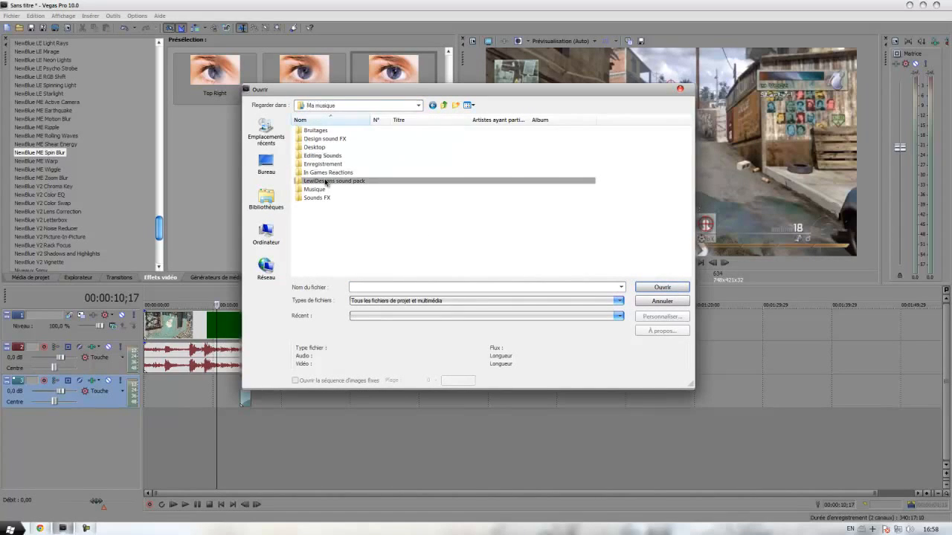
double_click(325, 182)
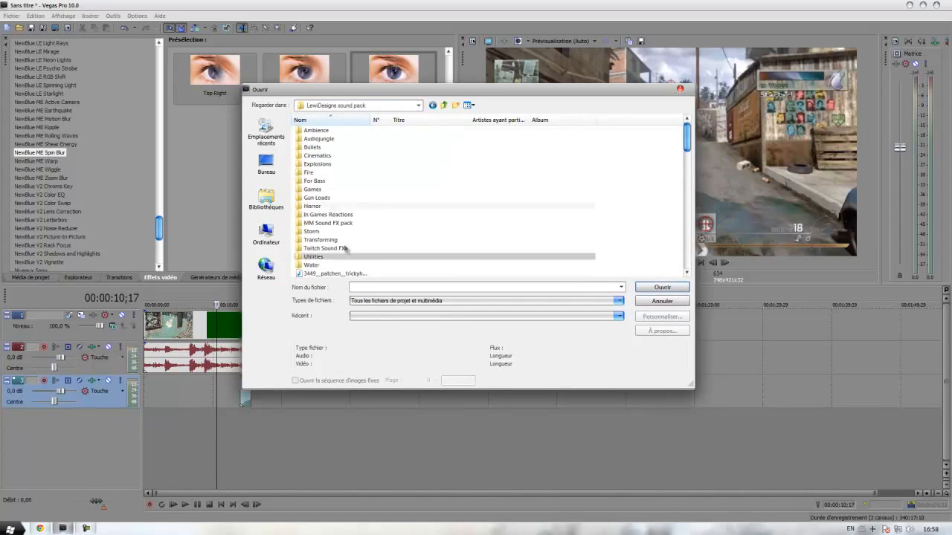
double_click(318, 188)
double_click(323, 156)
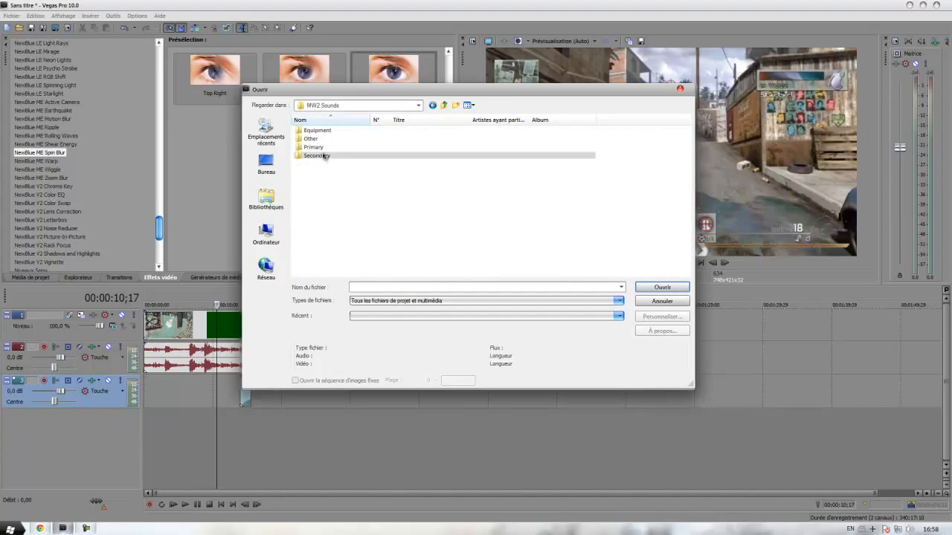
double_click(325, 156)
double_click(326, 159)
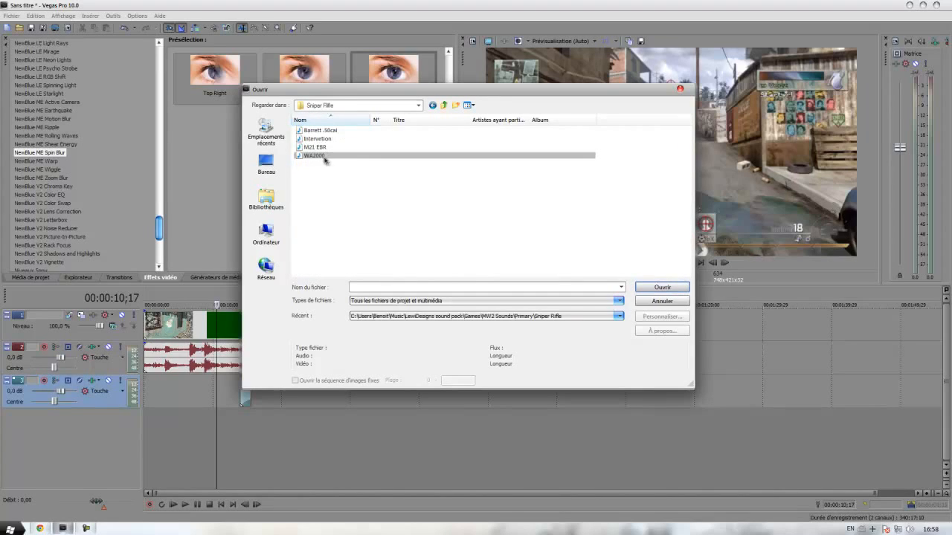
click(318, 138)
click(681, 287)
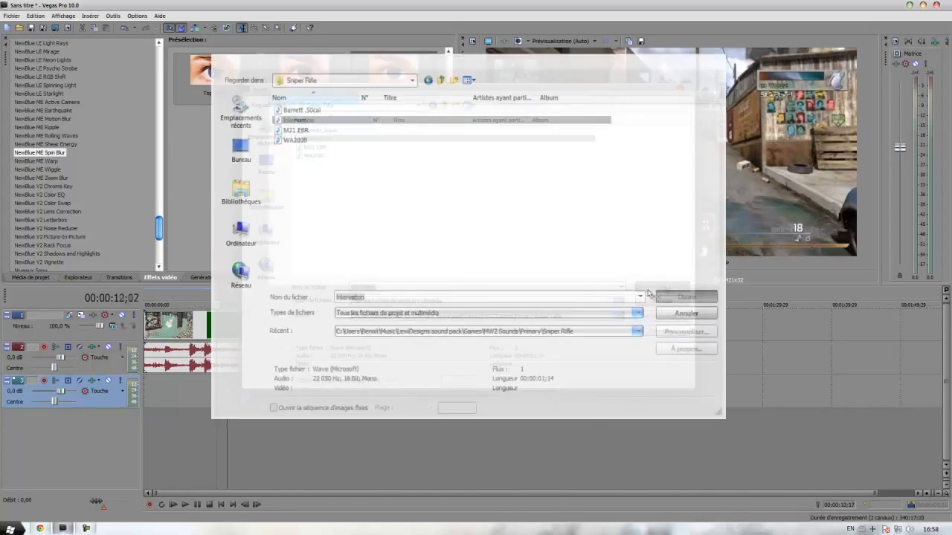
drag(223, 392, 246, 428)
scroll(263, 429, up, 5)
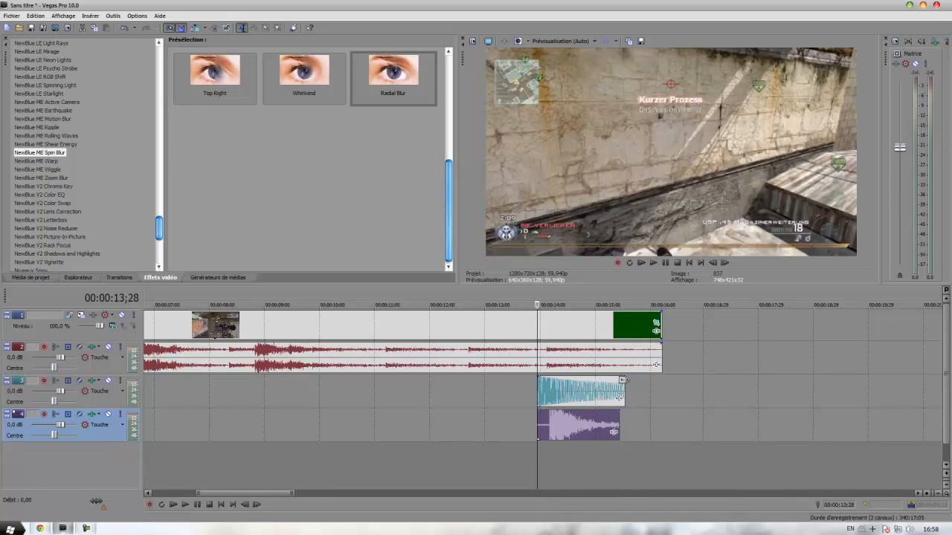
Delete the gameplay clip's original audio track, keeping the two imported sound effect tracks.
scroll(632, 385, down, 5)
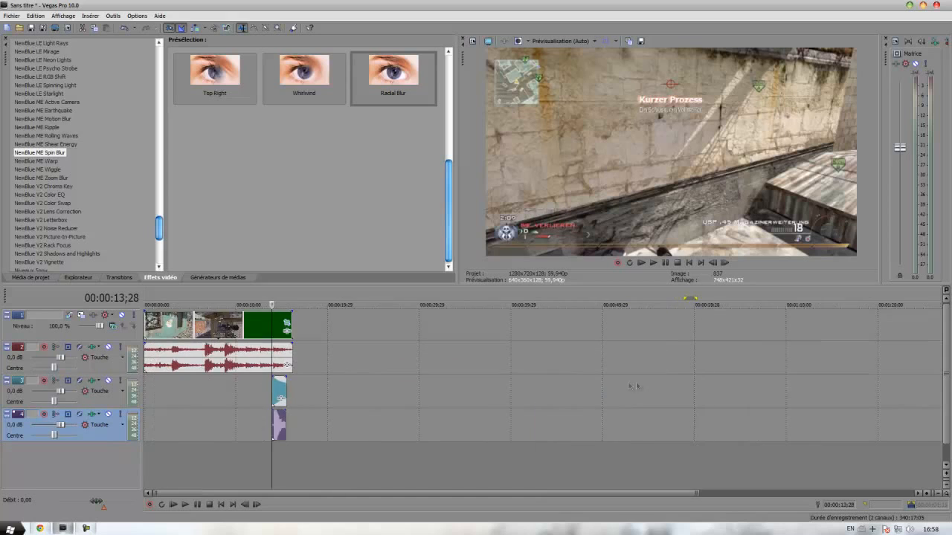
right_click(359, 362)
click(384, 409)
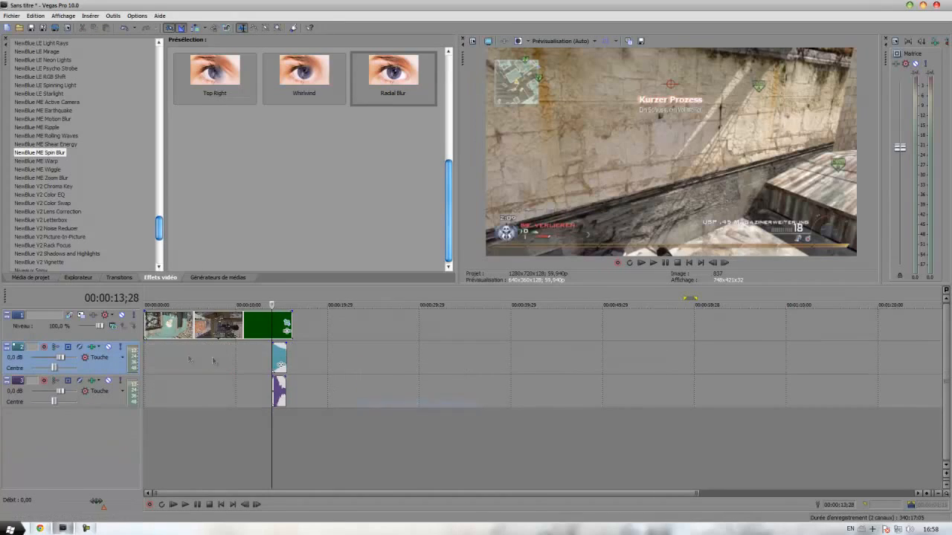
Move the bass drop and sniper shot clips back along the timeline so both start at 00:00:10;16.
scroll(432, 345, up, 3)
scroll(533, 377, down, 3)
drag(285, 362, 248, 396)
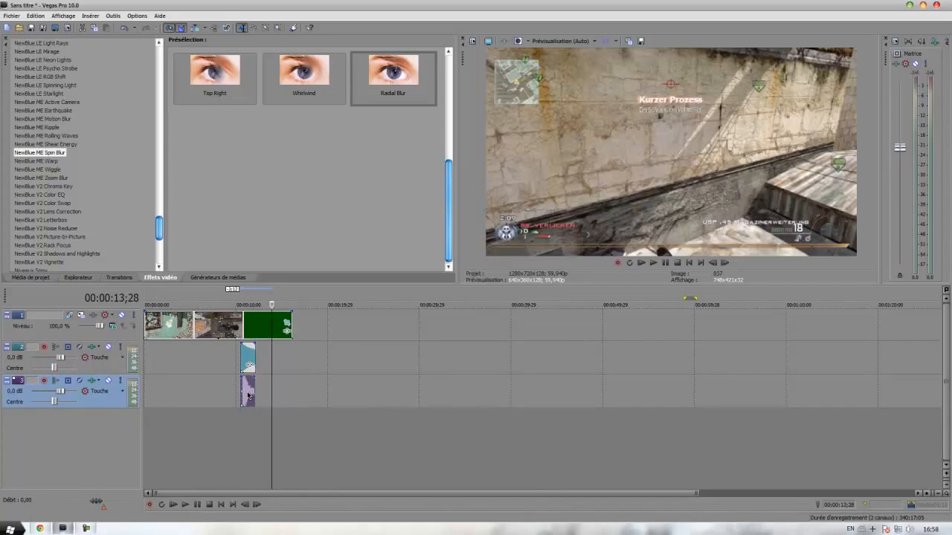
click(244, 394)
scroll(486, 415, up, 5)
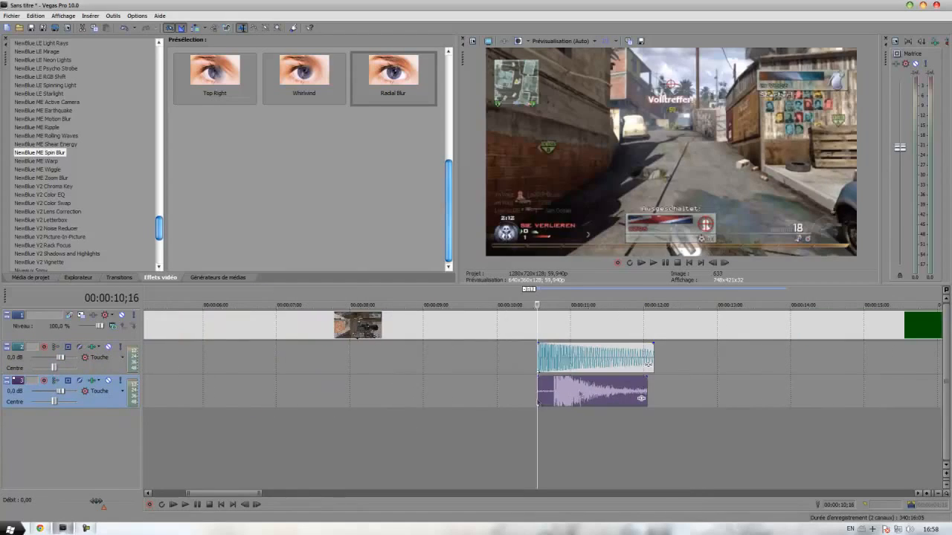
Duplicate the sniper shot clip earlier on its track, around the 9-second mark, and reverse the copy.
click(366, 326)
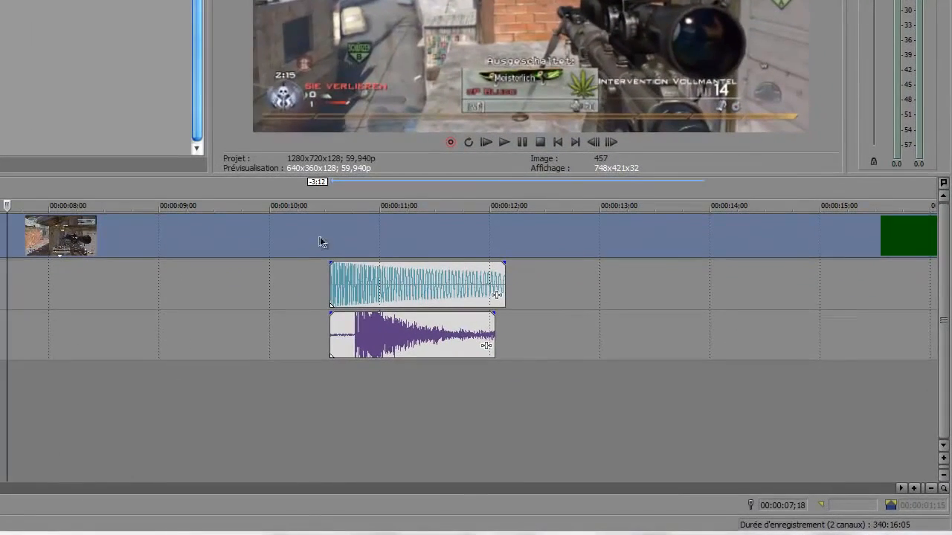
click(381, 346)
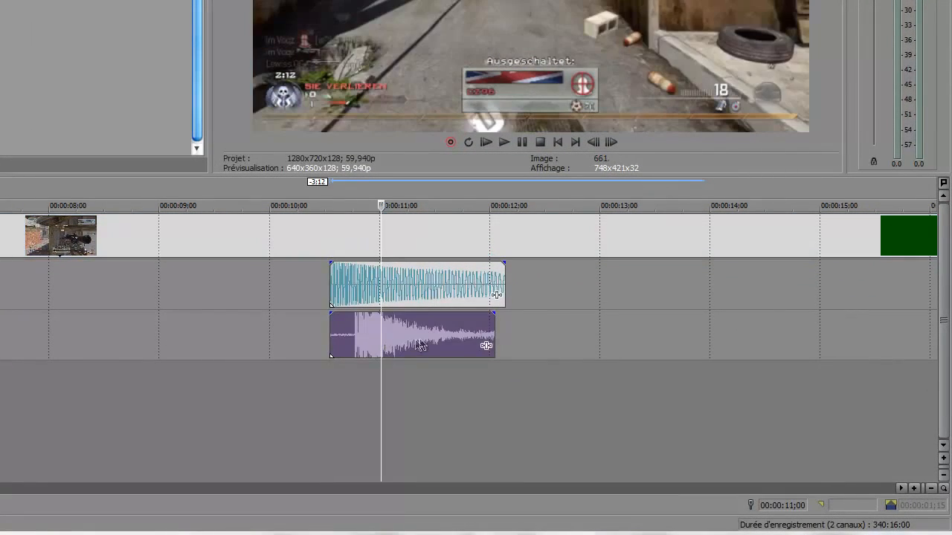
drag(437, 343, 194, 334)
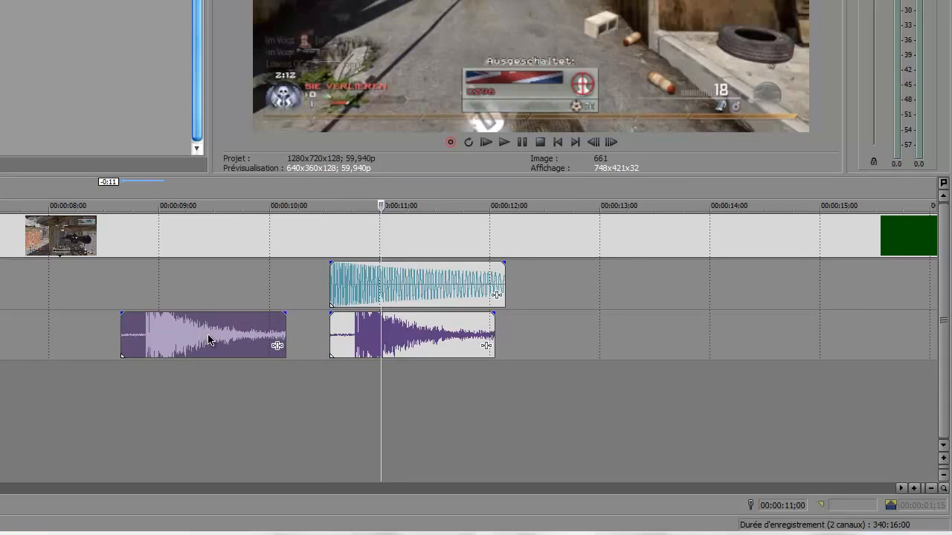
right_click(211, 339)
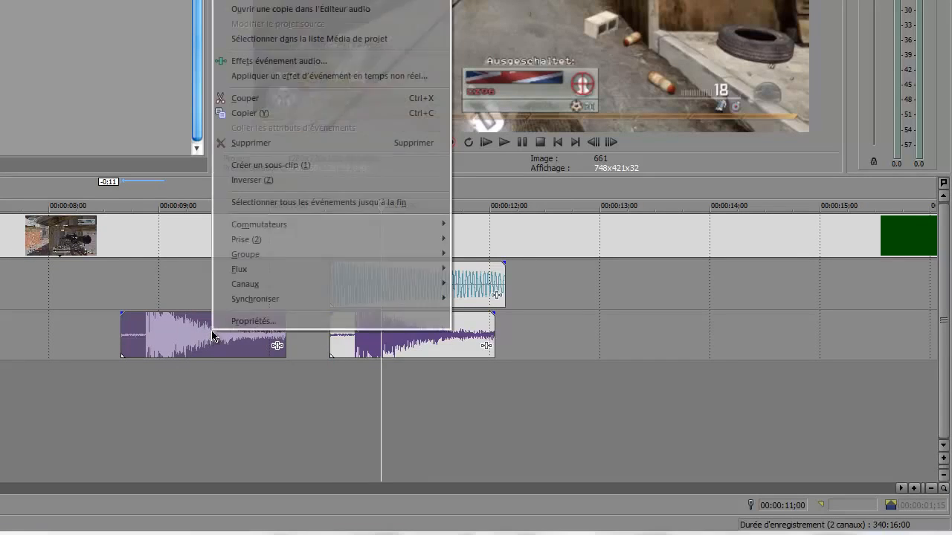
click(260, 181)
drag(284, 332, 270, 356)
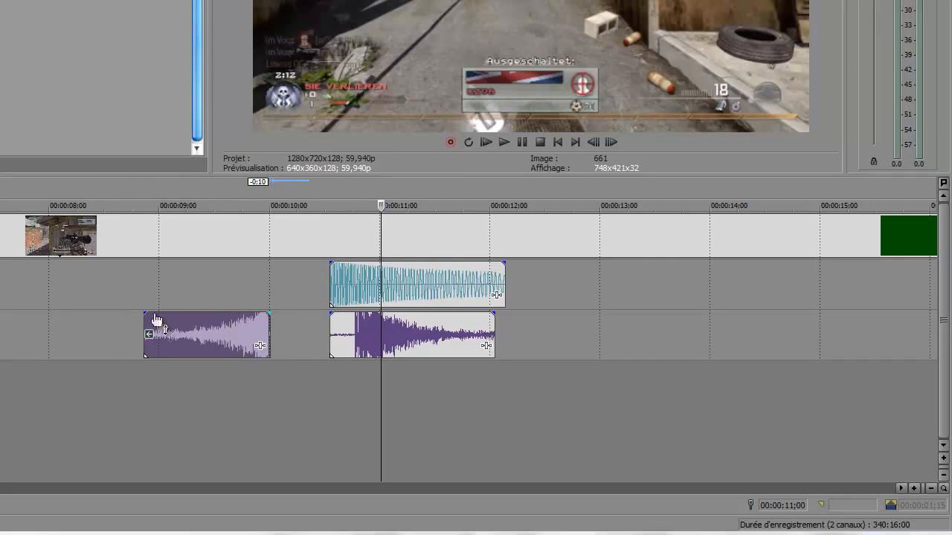
drag(143, 312, 275, 308)
right_click(242, 334)
click(173, 291)
click(175, 295)
key(ctrl+z)
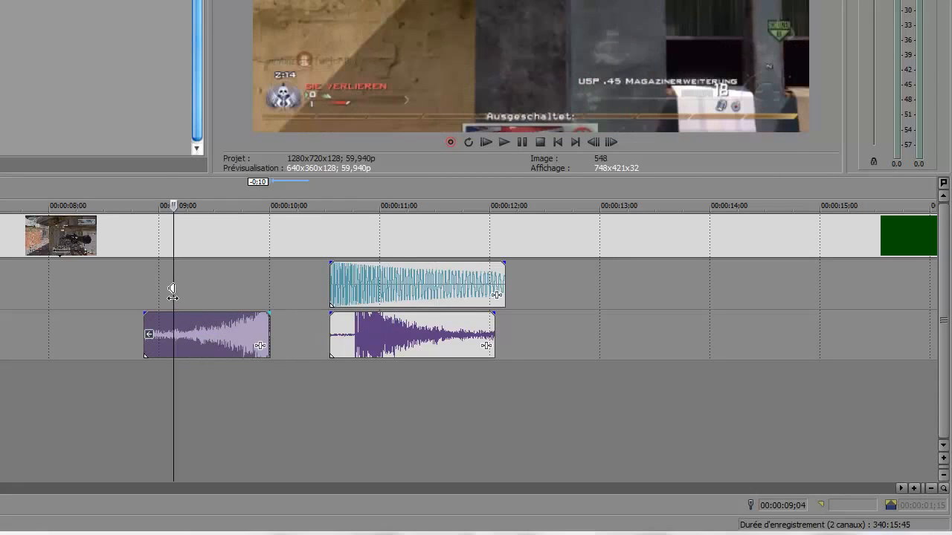
key(ctrl+z)
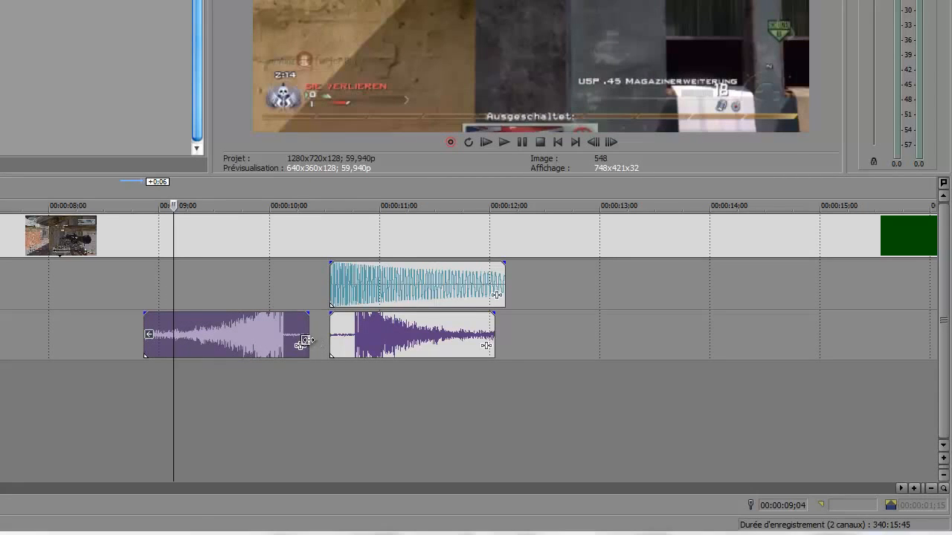
Trim the end off the reversed sniper shot and move it flush against the original shot's start at 00:00:10;16.
mouse_move(309, 325)
mouse_down()
mouse_move(263, 365)
mouse_move(258, 341)
mouse_move(298, 337)
mouse_up()
drag(284, 202, 259, 207)
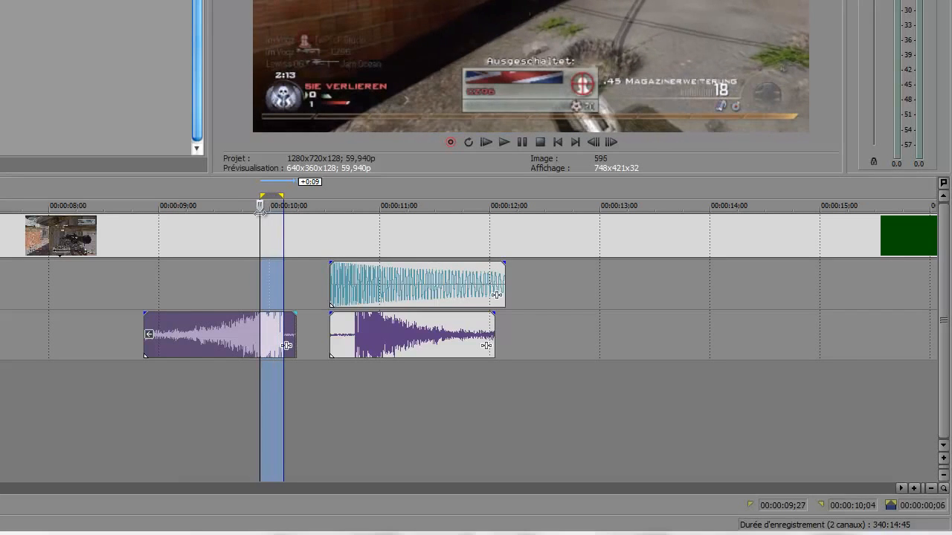
mouse_move(294, 344)
mouse_down()
mouse_move(264, 343)
mouse_move(287, 342)
mouse_up()
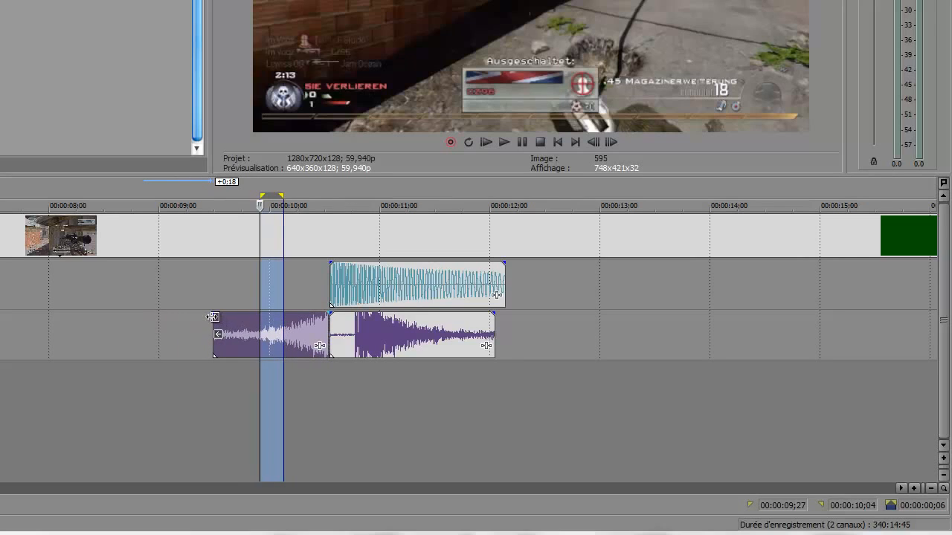
Add a fade-in with a linear curve across the whole reversed sniper shot, and preview it from 00:00:09;16.
drag(213, 317, 313, 315)
right_click(313, 317)
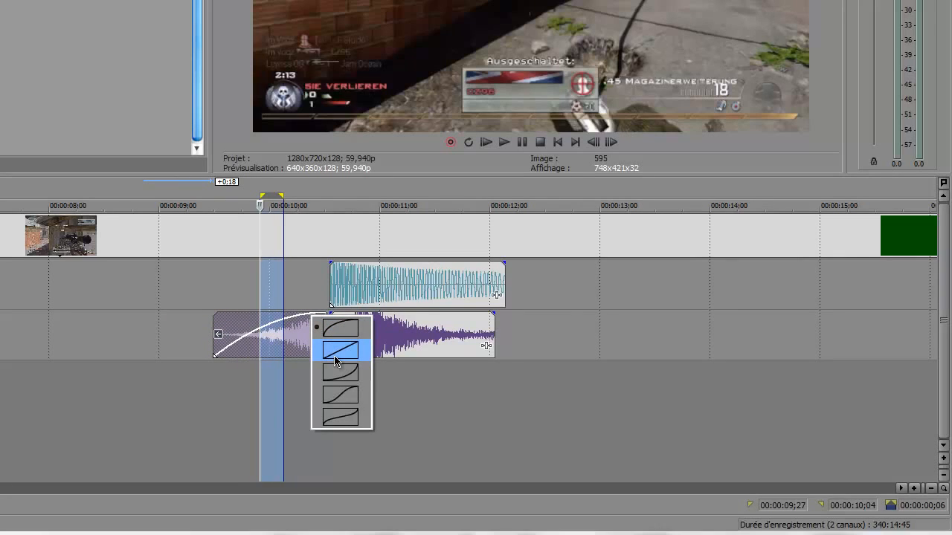
click(334, 349)
click(220, 273)
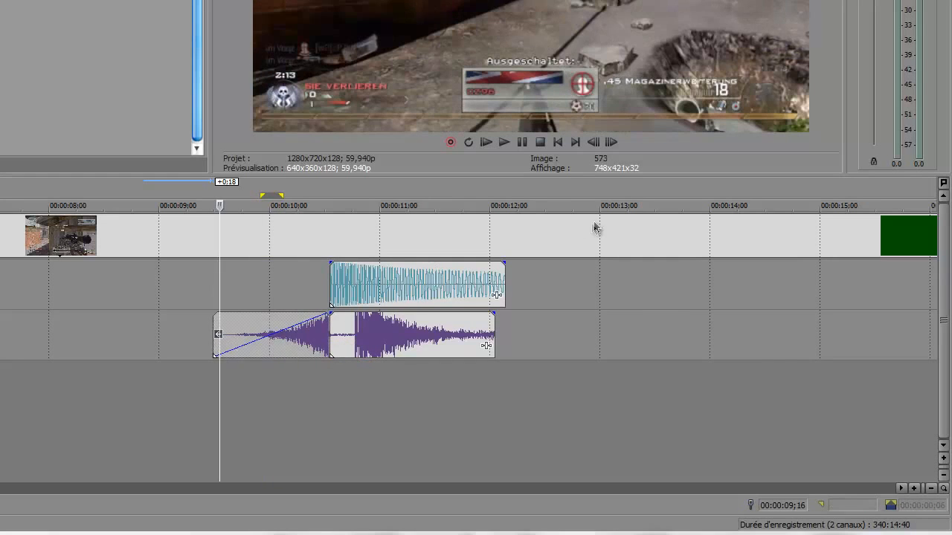
click(612, 142)
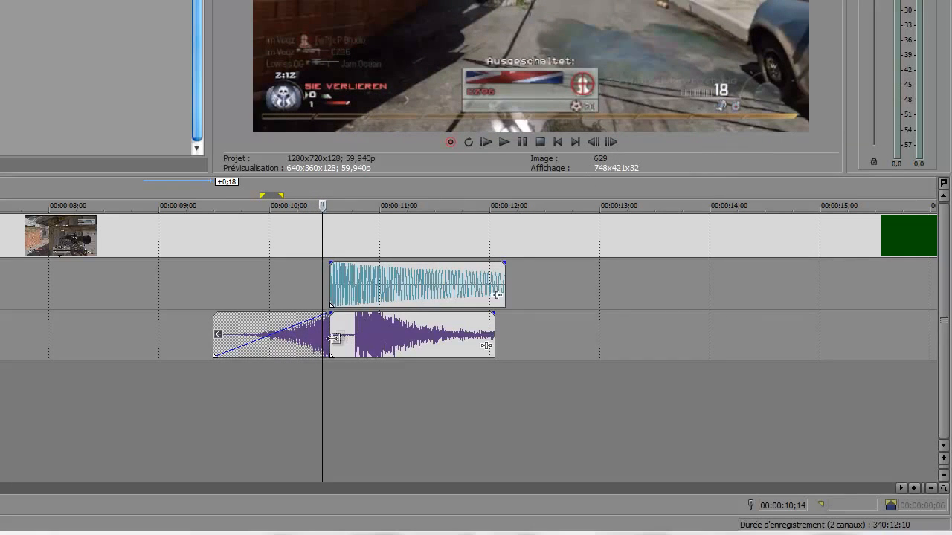
Trim the silent lead-in from the original sniper shot and slide it back flush against the reversed copy.
drag(332, 339, 357, 337)
key(ctrl+z)
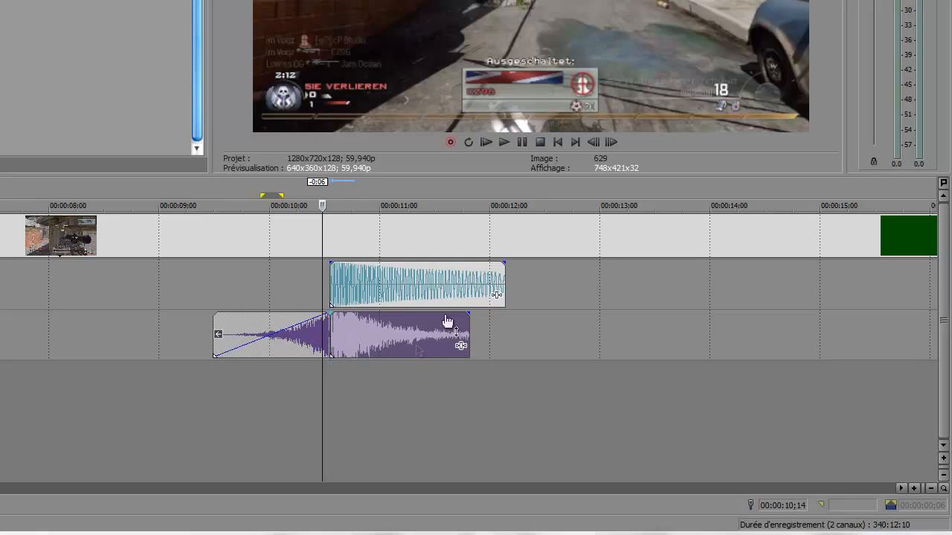
click(298, 341)
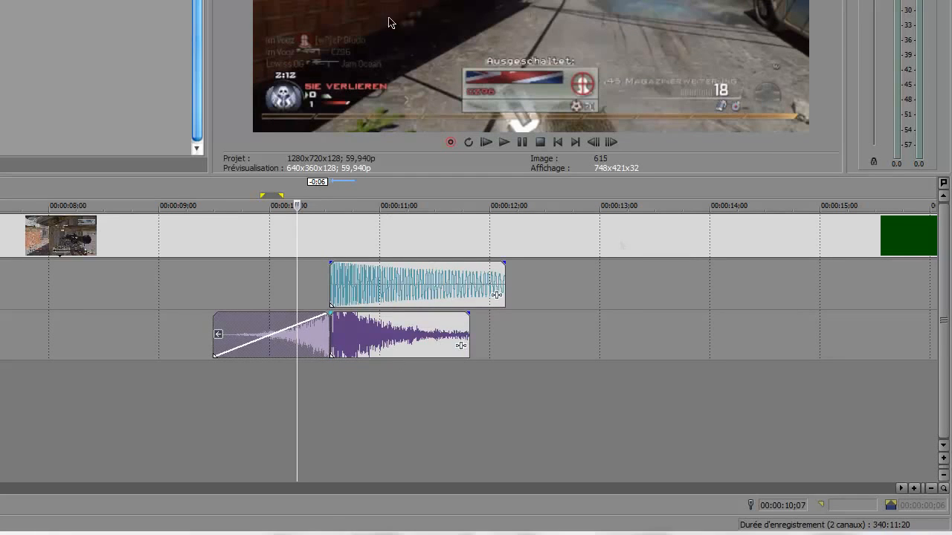
Add a fade-out with a linear curve across the entire bass drop clip.
mouse_move(390, 297)
mouse_down()
mouse_move(431, 285)
mouse_move(387, 287)
mouse_up()
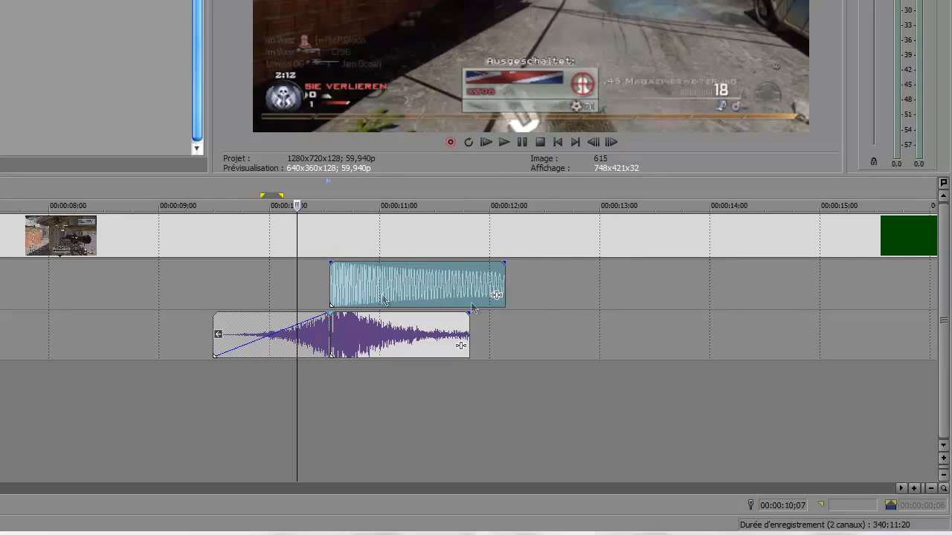
scroll(635, 348, down, 5)
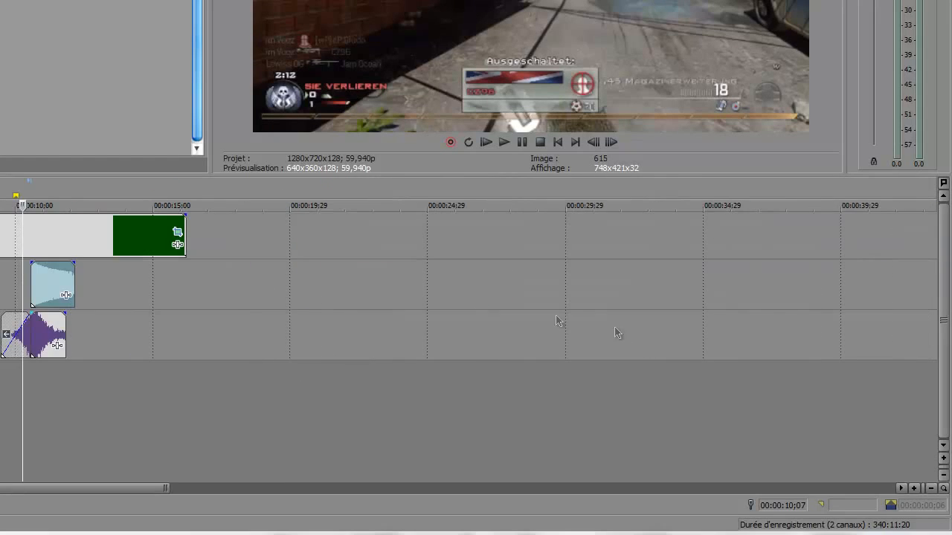
scroll(310, 320, up, 6)
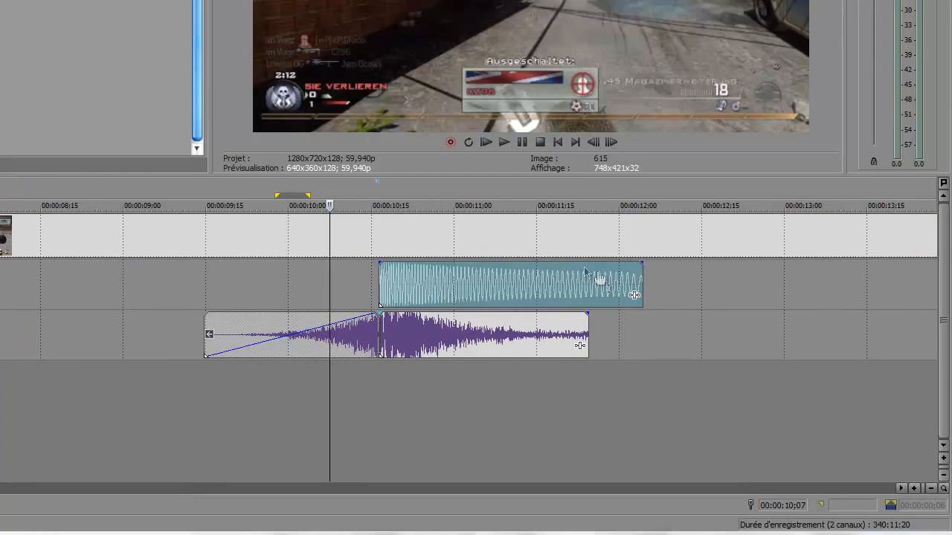
drag(457, 290, 454, 297)
drag(641, 262, 360, 278)
right_click(359, 278)
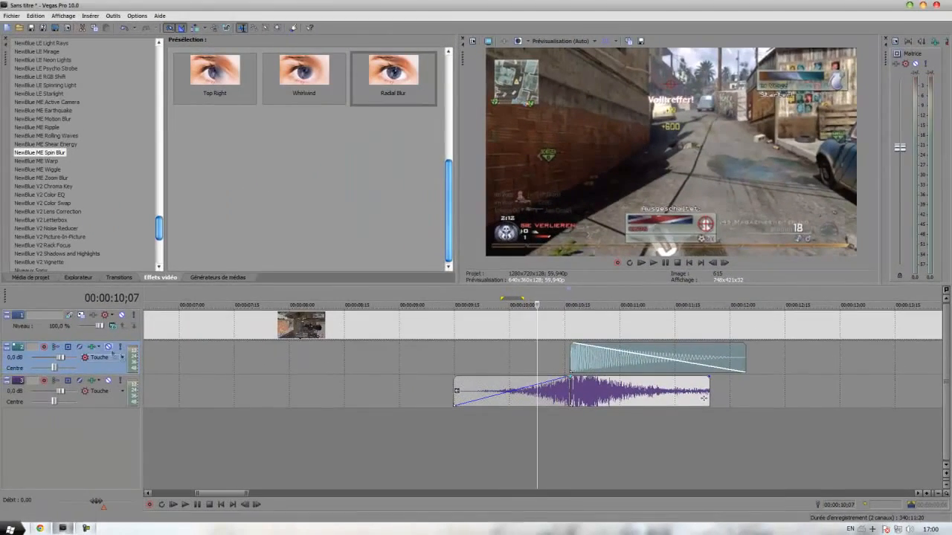
Raise the output gain of the bass drop track's compressor to 11 dB.
click(94, 348)
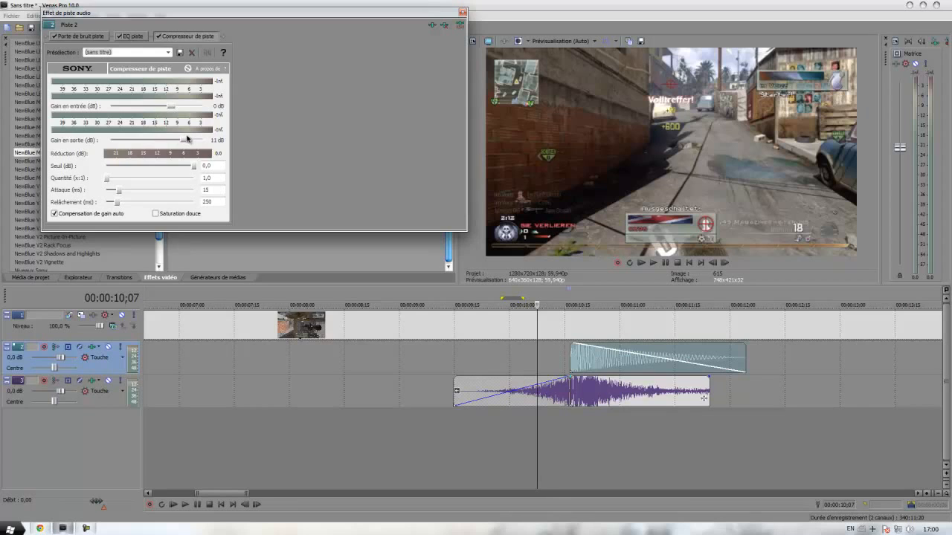
click(462, 13)
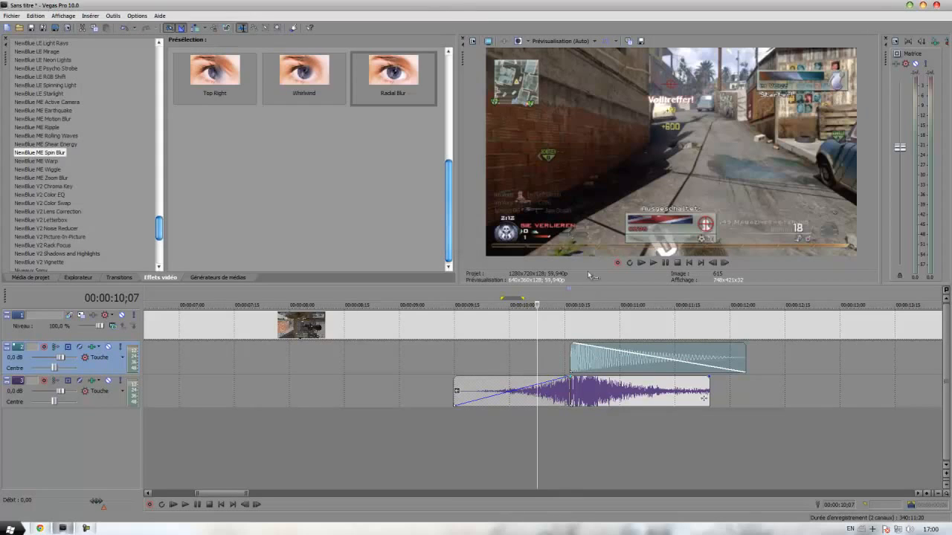
Shift the gameplay clip later so its sniper firing frame lines up with the bass drop at 00:00:10;16.
scroll(639, 365, down, 4)
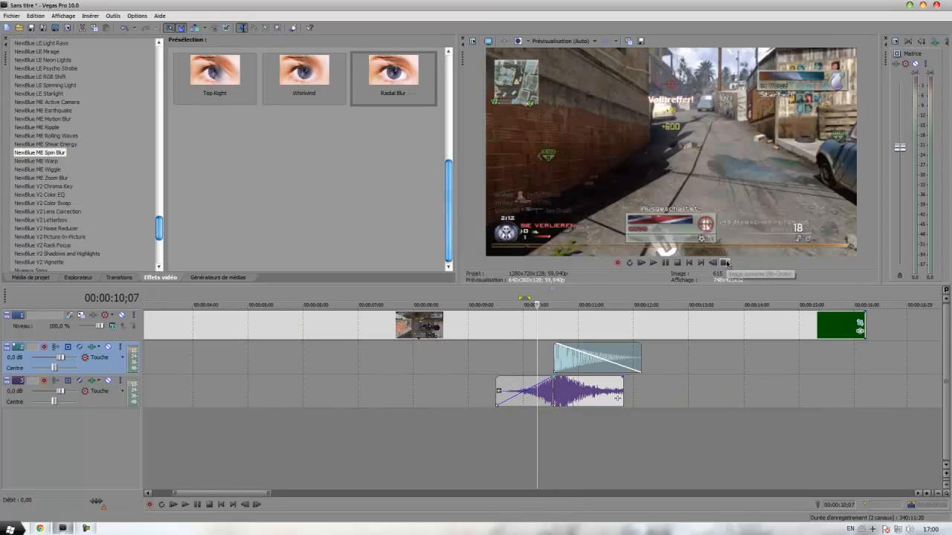
click(555, 363)
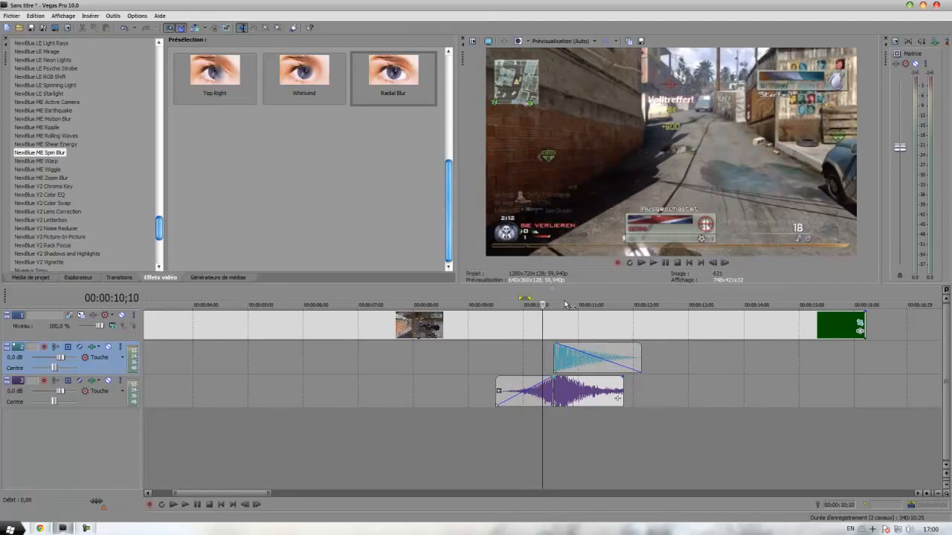
scroll(501, 374, down, 5)
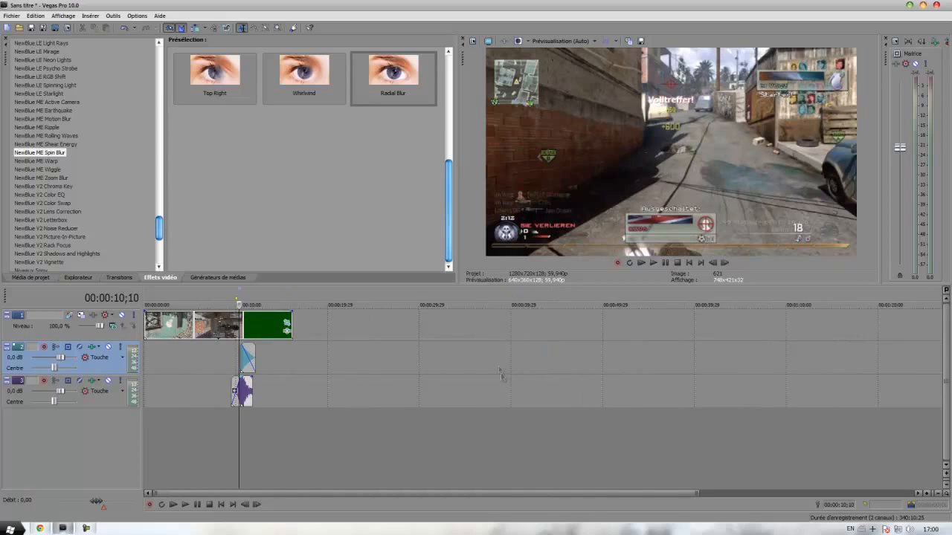
scroll(244, 340, up, 5)
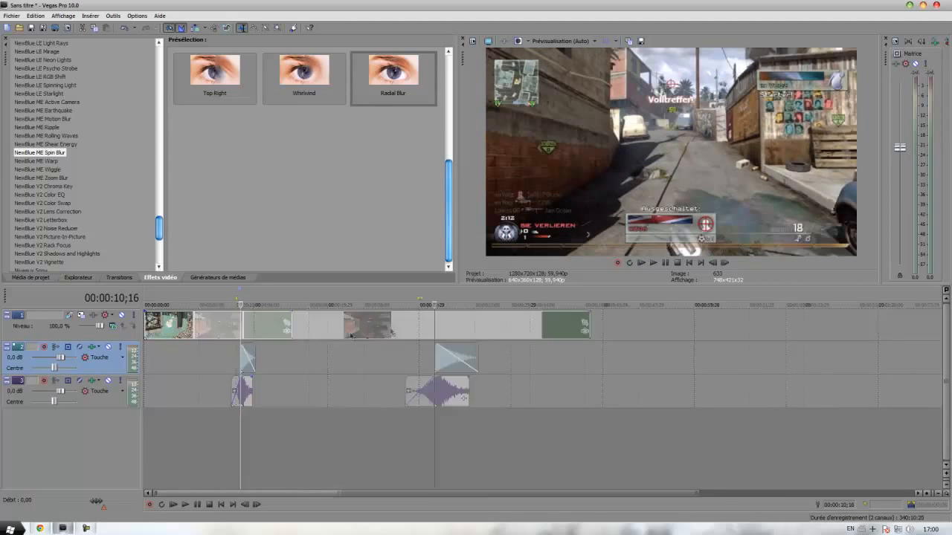
drag(479, 321, 510, 334)
scroll(511, 334, up, 5)
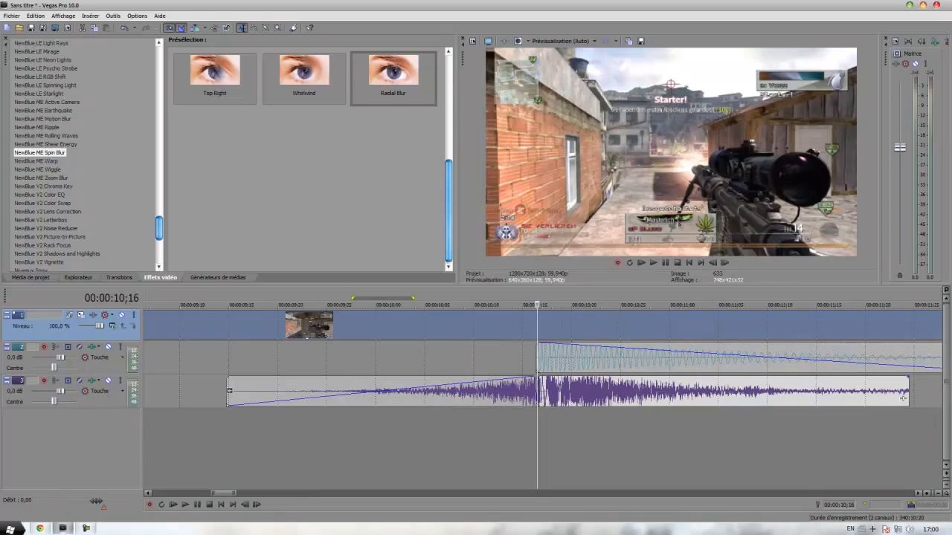
drag(547, 328, 551, 328)
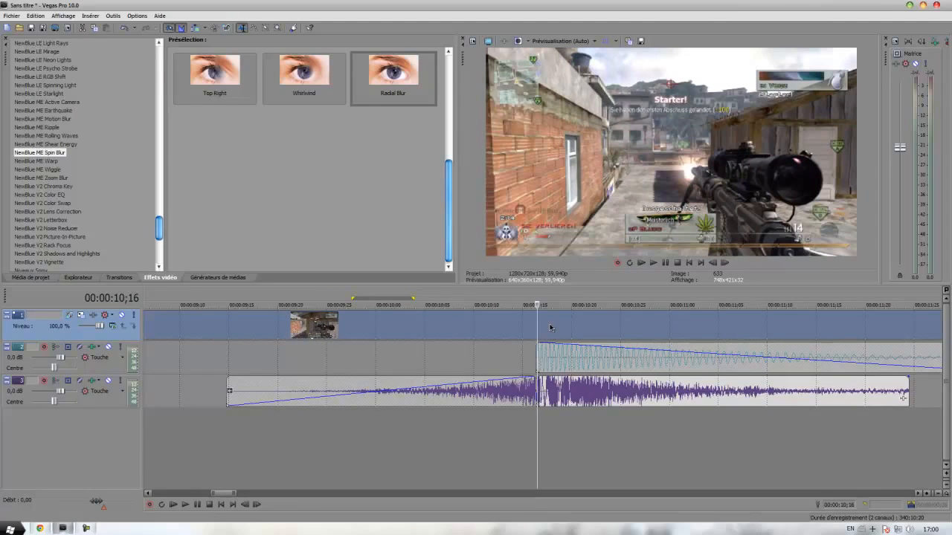
Open the gameplay clip's event effects and add NewBlue V2 Lens Correction to the effect chain.
scroll(577, 303, down, 5)
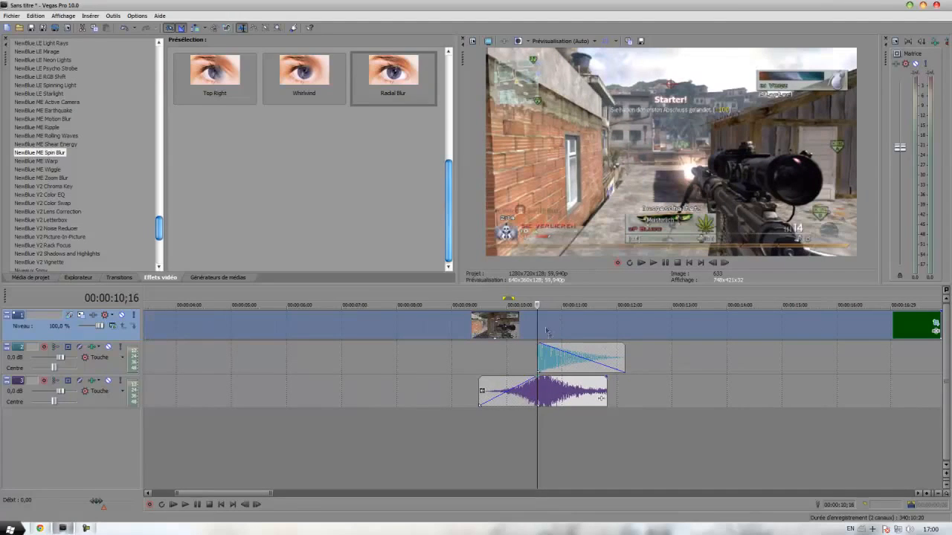
scroll(536, 328, down, 8)
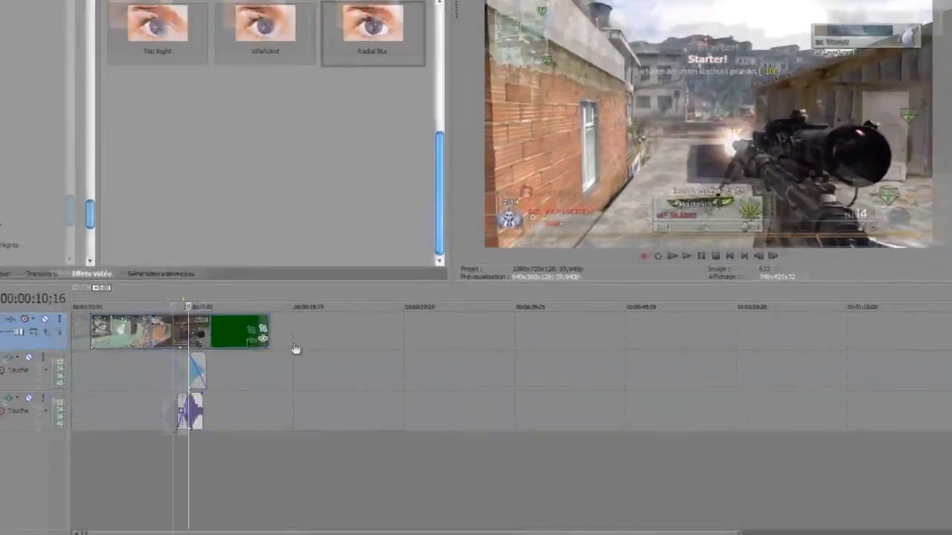
scroll(296, 349, up, 8)
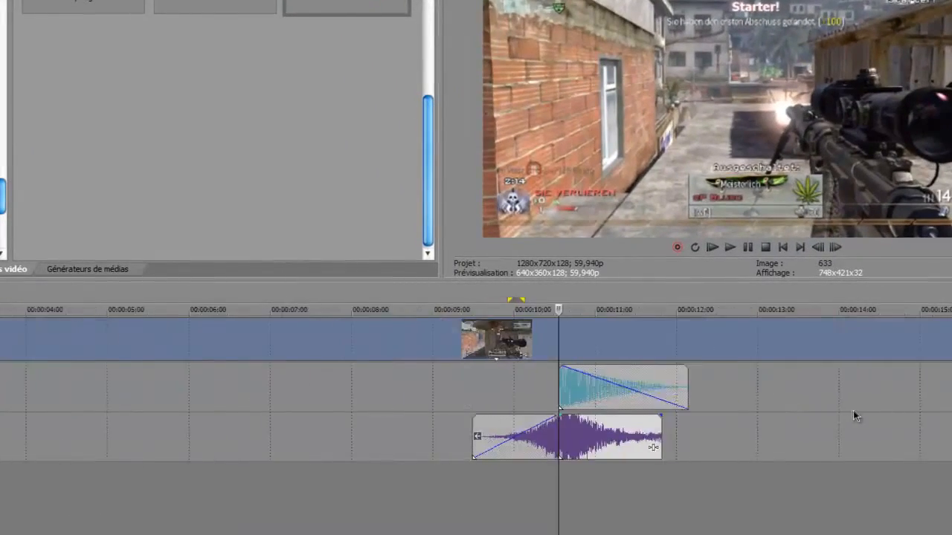
scroll(789, 394, down, 3)
click(698, 348)
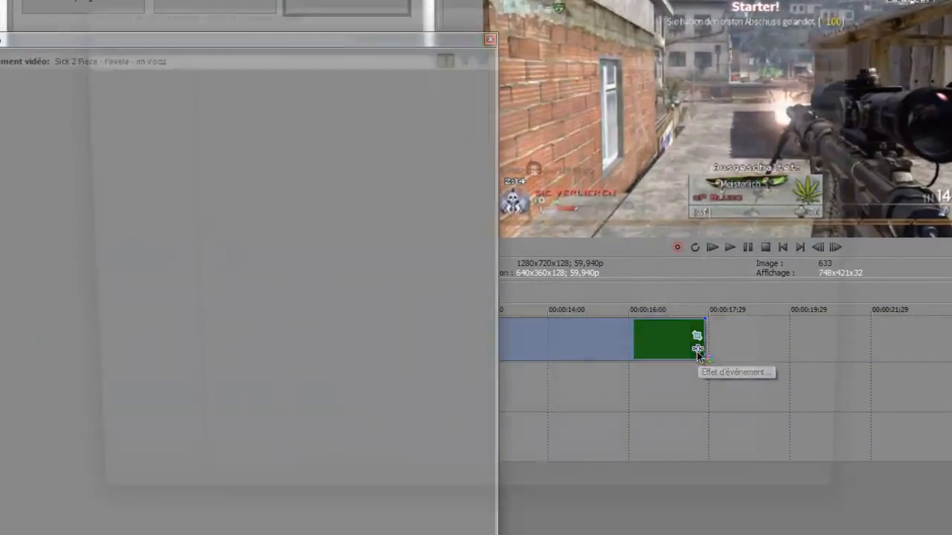
drag(360, 483, 747, 481)
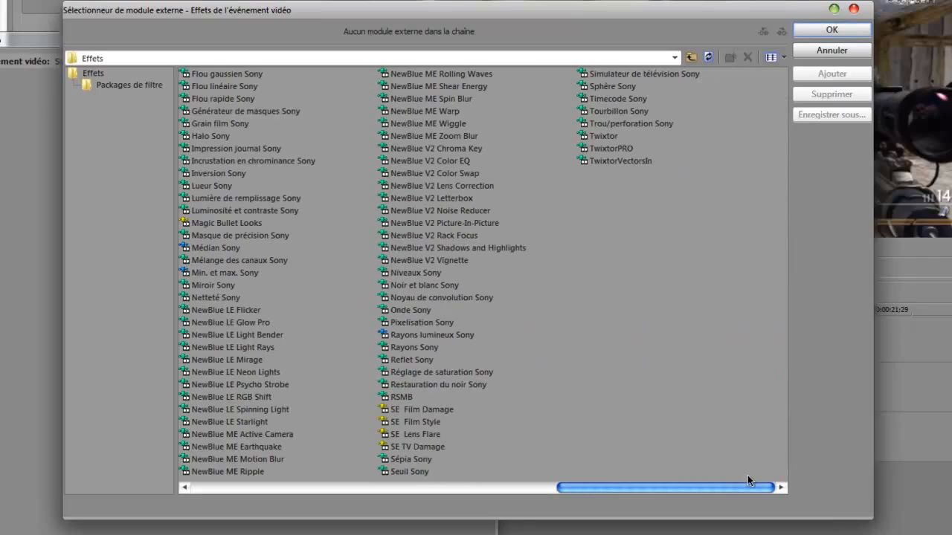
drag(648, 488, 610, 488)
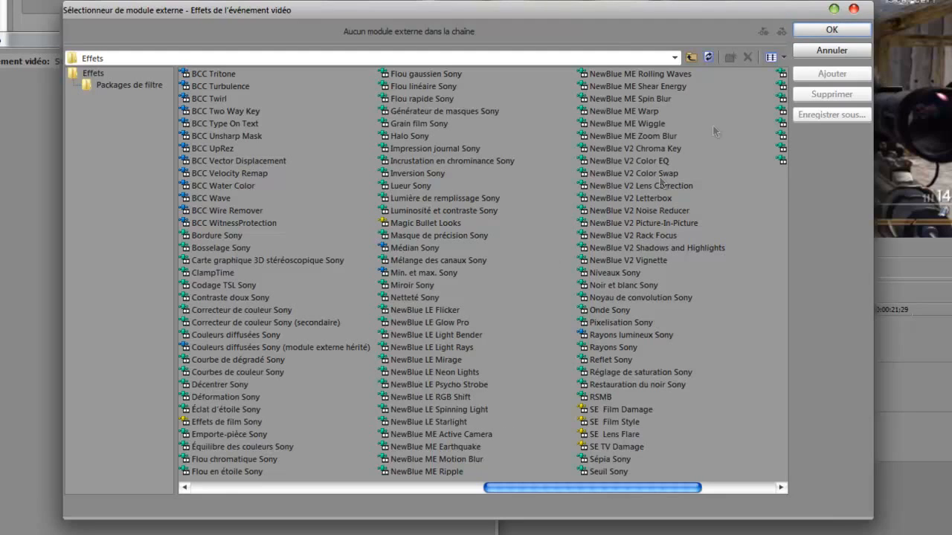
click(654, 186)
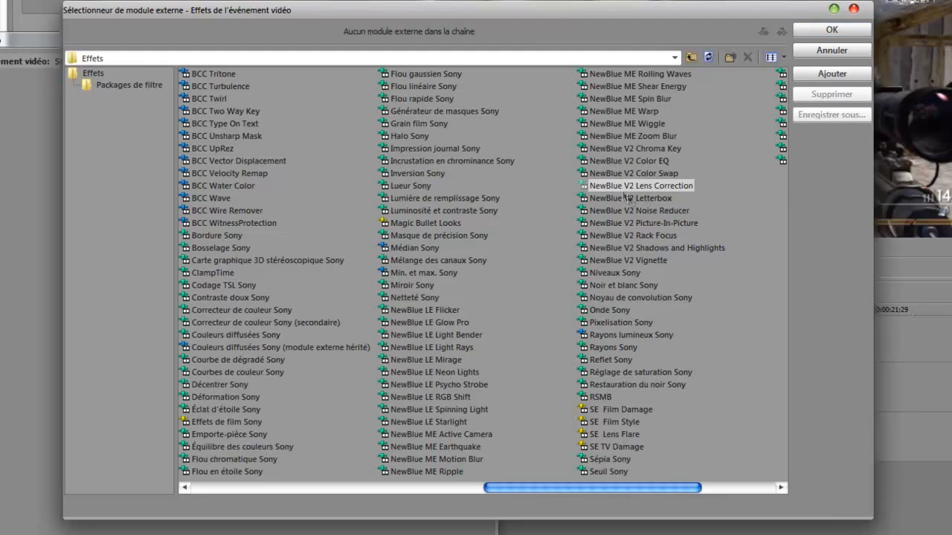
click(850, 78)
Add the Trou/perforation Sony effect to the gameplay clip's chain and display the Lens Correction settings.
drag(646, 494, 739, 480)
click(626, 123)
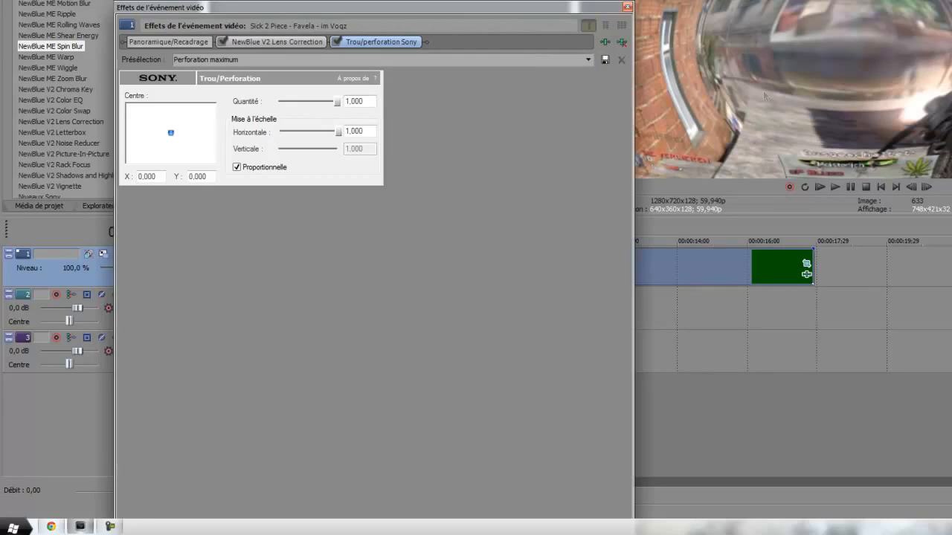
click(272, 43)
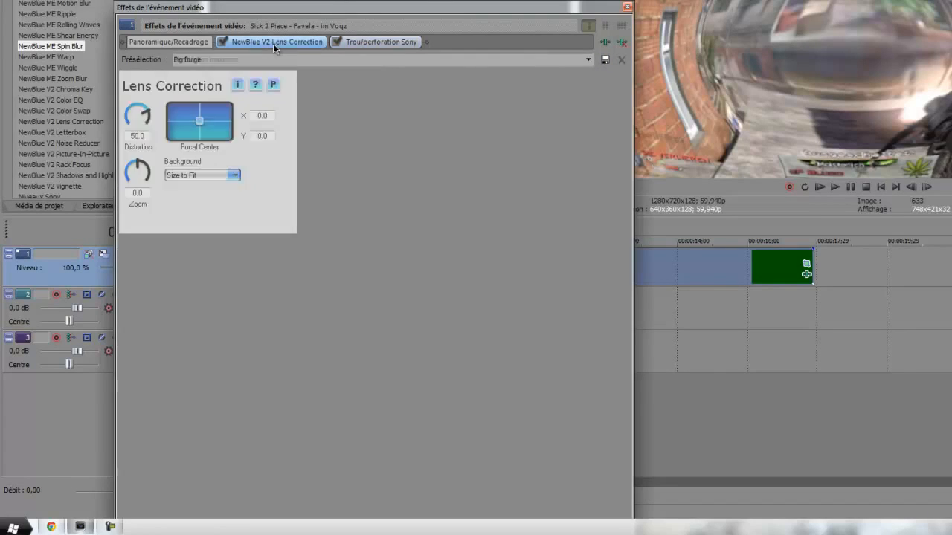
Reset both effects using the Reset to None preset for Lens Correction and Réinitialiser sur aucun for Trou/perforation Sony.
click(588, 59)
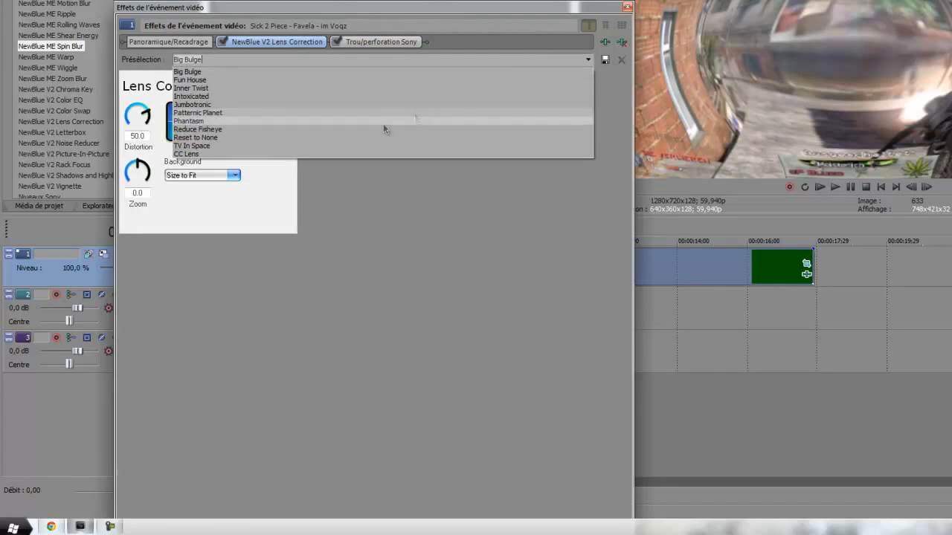
click(294, 137)
click(377, 43)
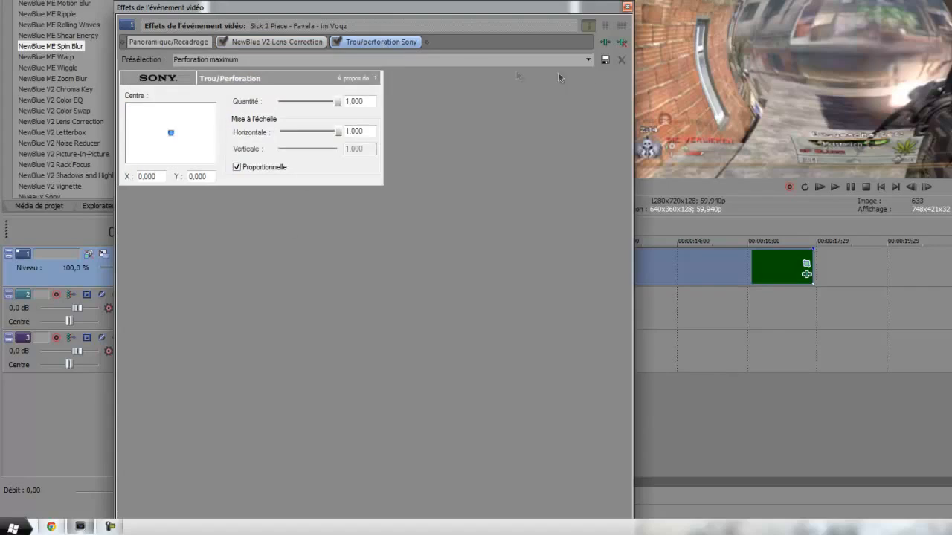
click(377, 59)
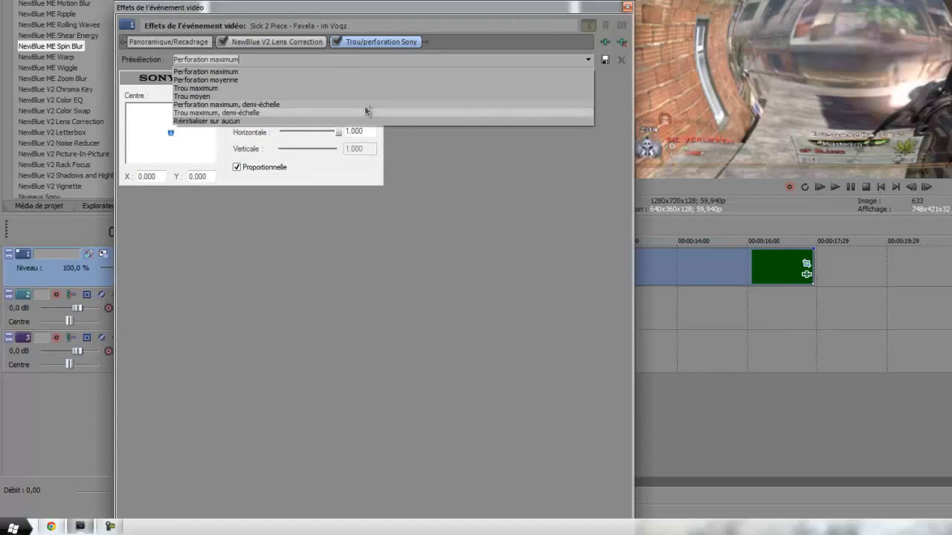
click(344, 120)
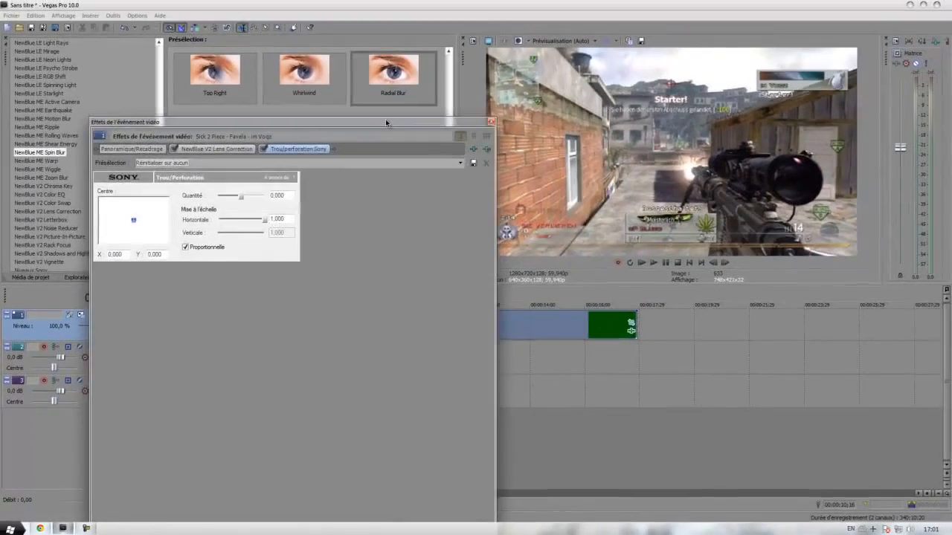
Shrink and reposition the effects window, enable animation for NewBlue V2 Lens Correction, and add a keyframe at 00:00:08;26.
drag(495, 11, 813, 221)
drag(638, 290, 316, 8)
click(233, 34)
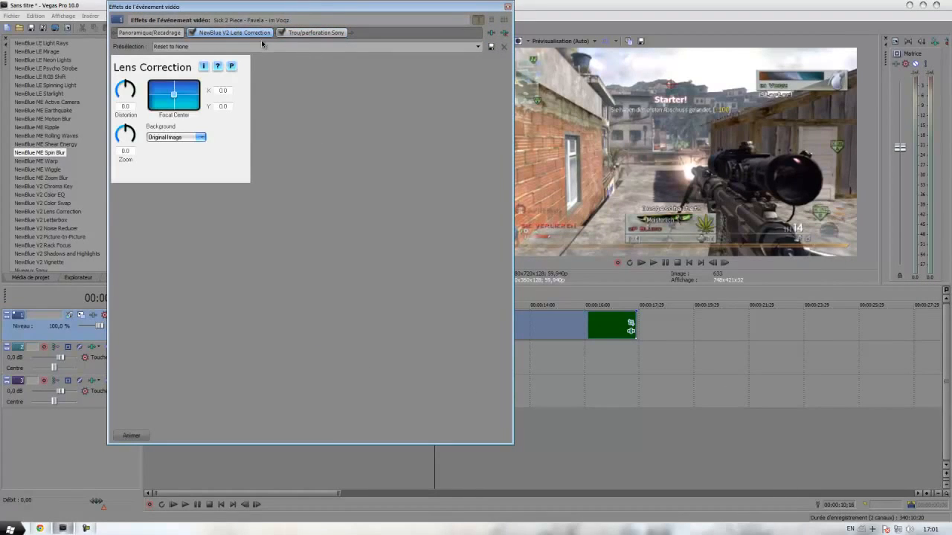
click(132, 436)
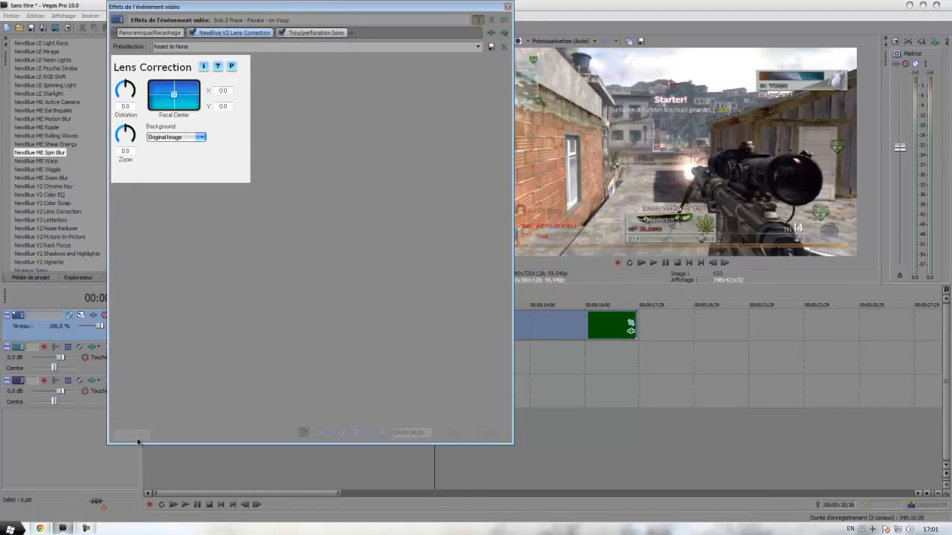
drag(388, 6, 241, 14)
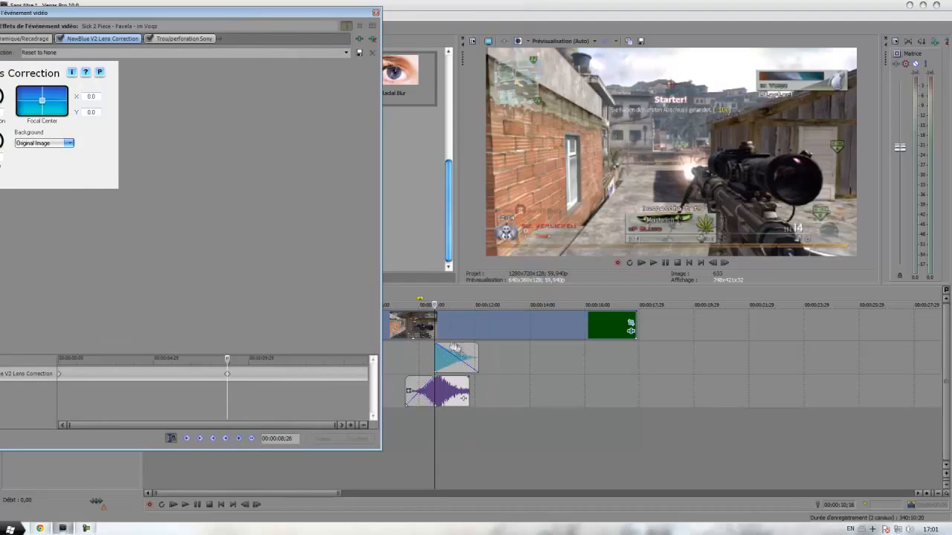
Add a Lens Correction keyframe at 00:00:07;24, aligned with the start of the reversed sniper sound.
drag(228, 379, 203, 379)
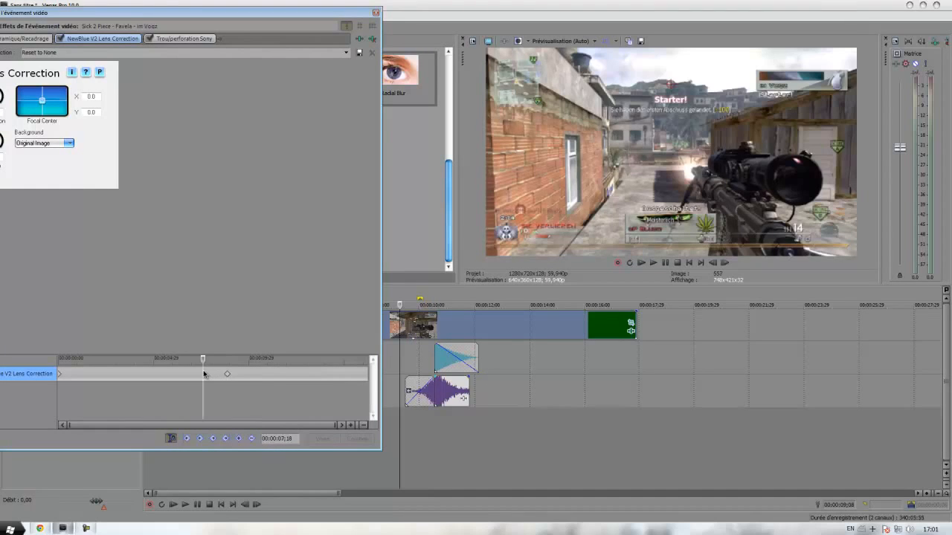
click(408, 389)
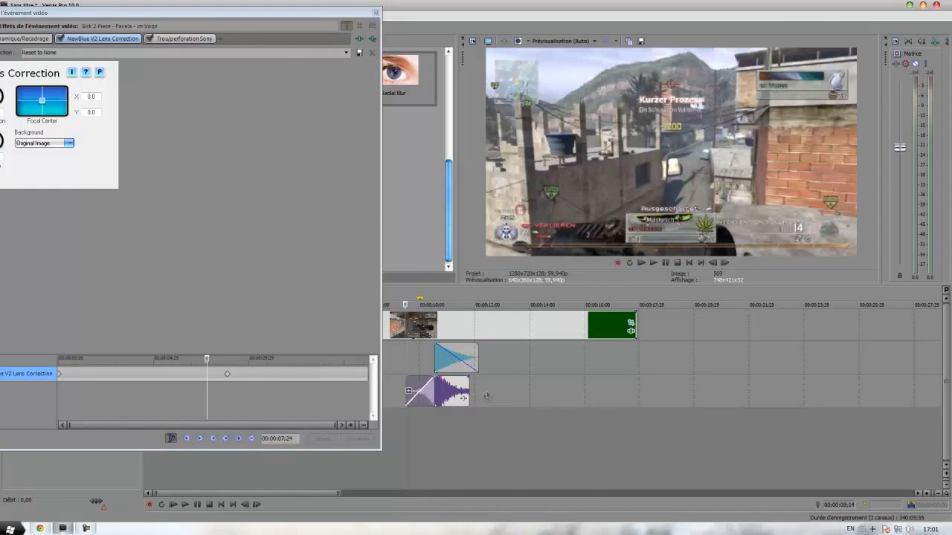
scroll(610, 408, up, 3)
scroll(649, 415, up, 2)
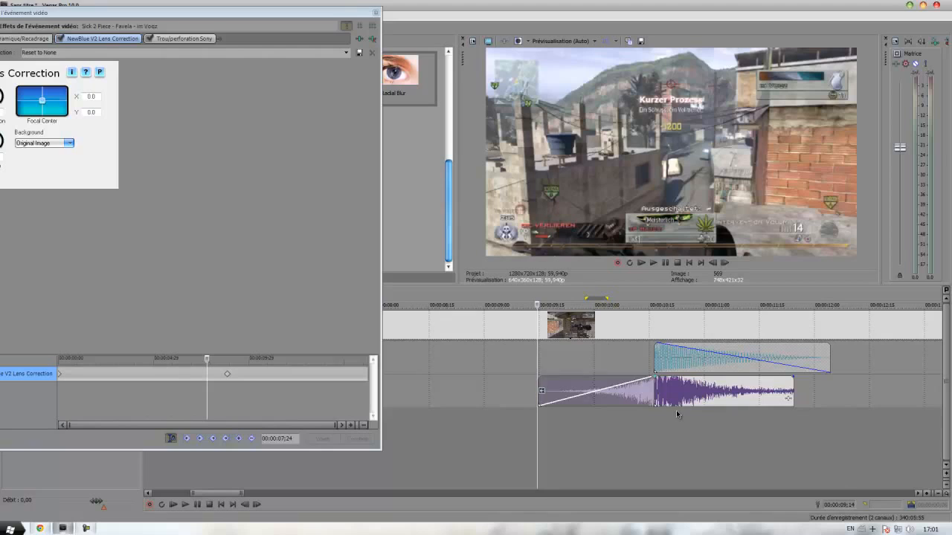
click(238, 438)
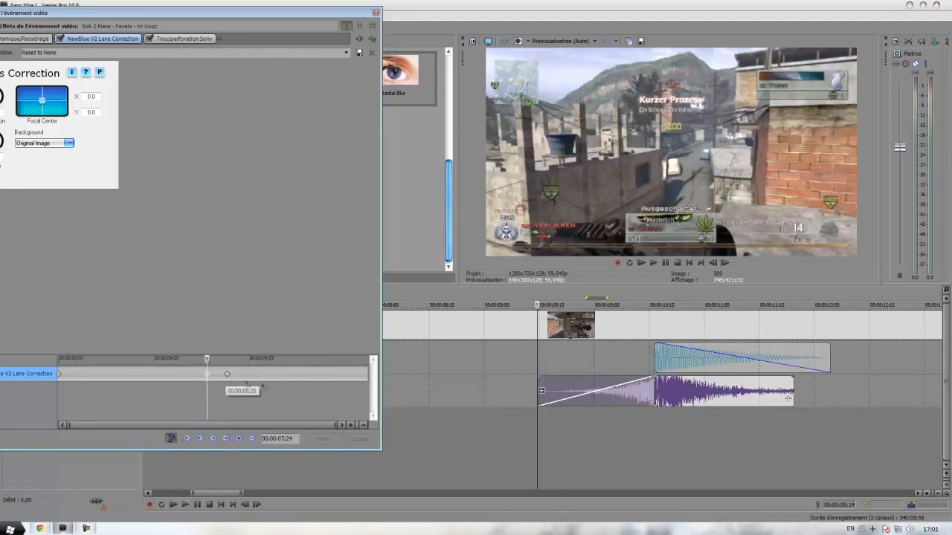
Set the Lens Correction distortion to -50.0 at the 00:00:08;26 keyframe and to 0 at a new keyframe at 00:00:09;04.
scroll(361, 401, up, 4)
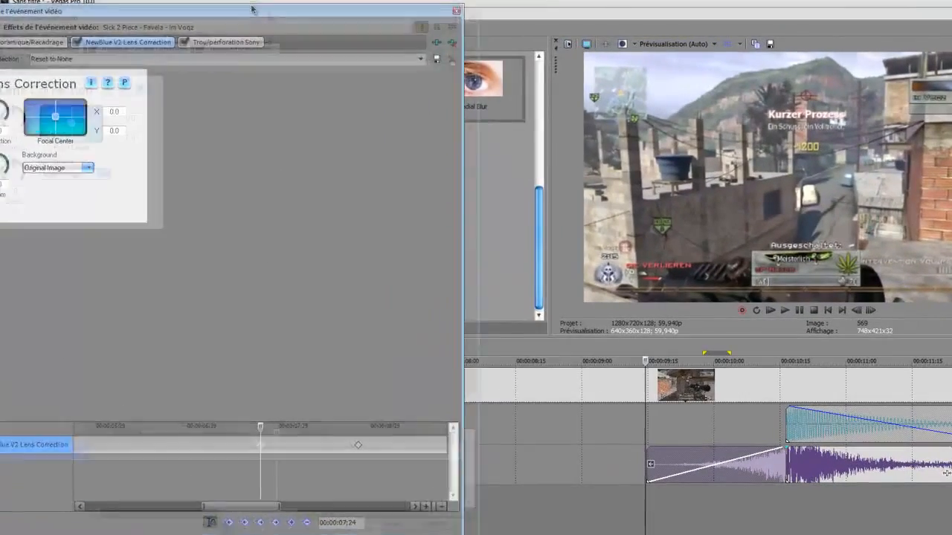
drag(252, 9, 396, 6)
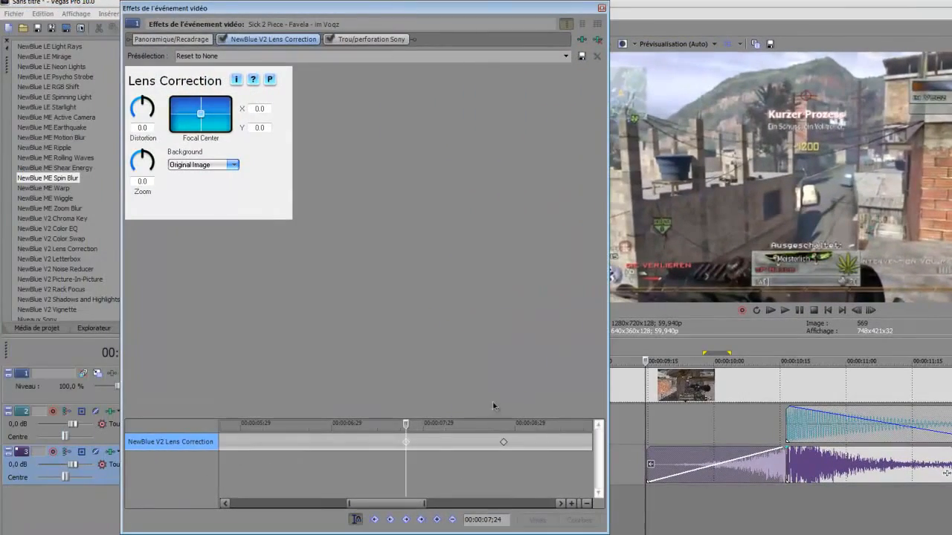
click(503, 443)
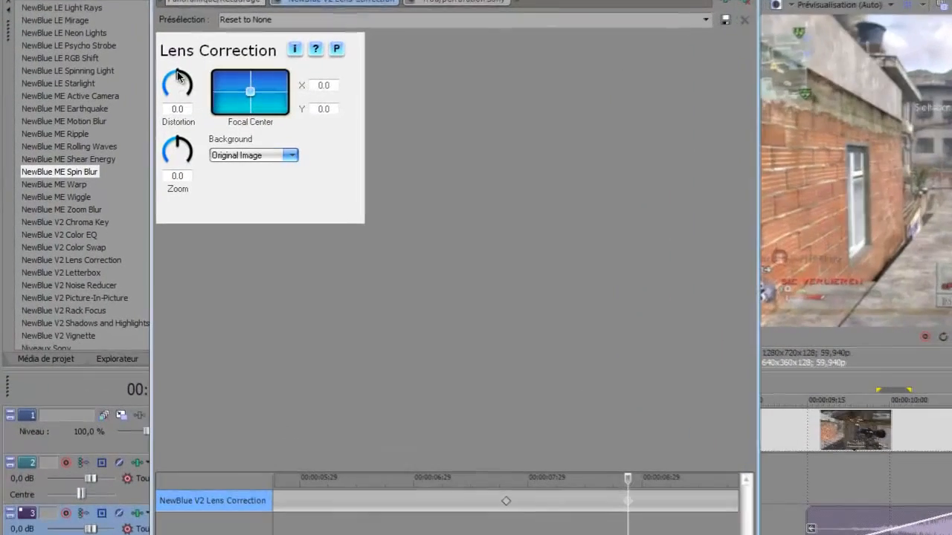
drag(143, 103, 165, 84)
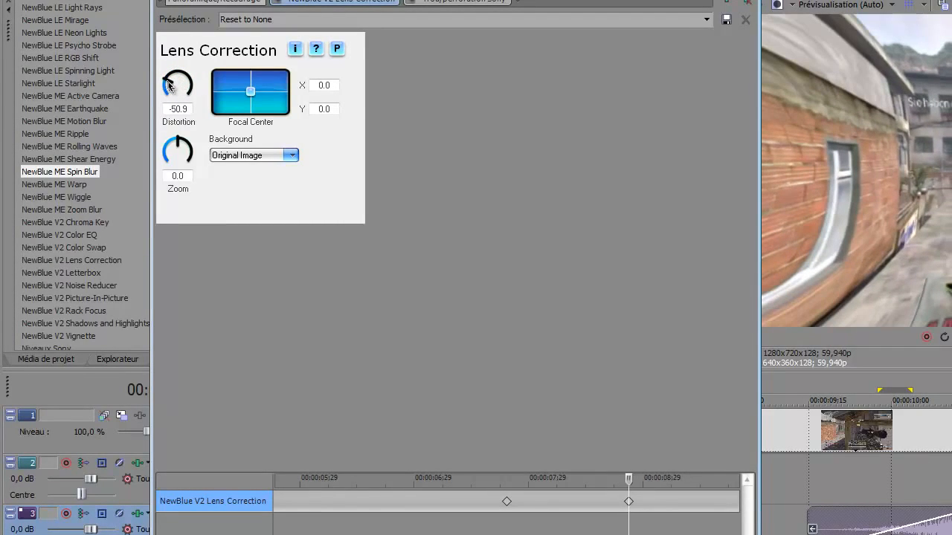
key(BackSpace)
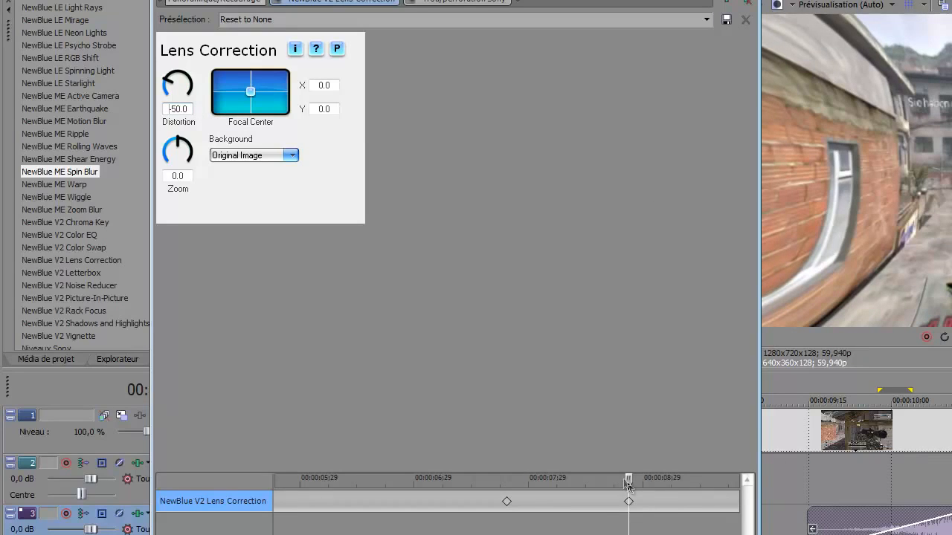
drag(630, 481, 661, 481)
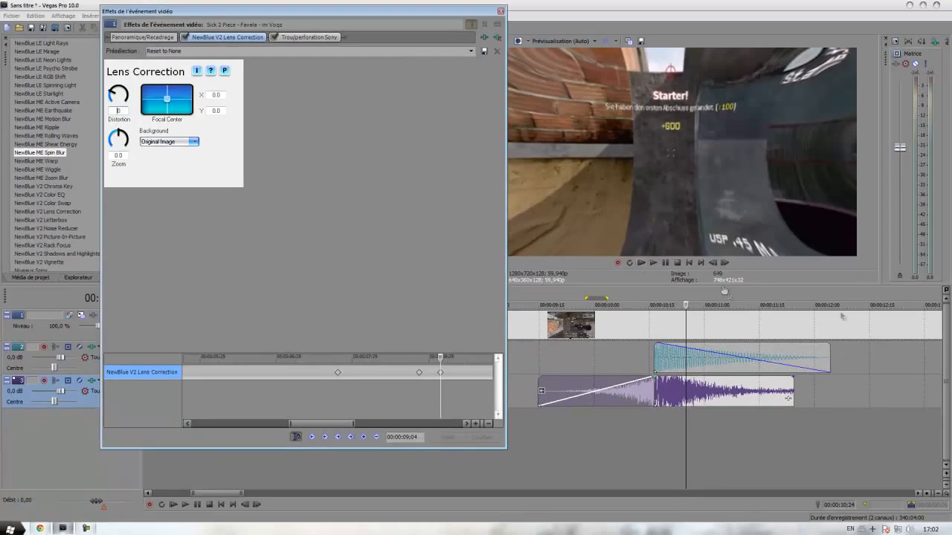
Review the animated lens distortion frame by frame around the bass drop.
click(576, 329)
click(728, 265)
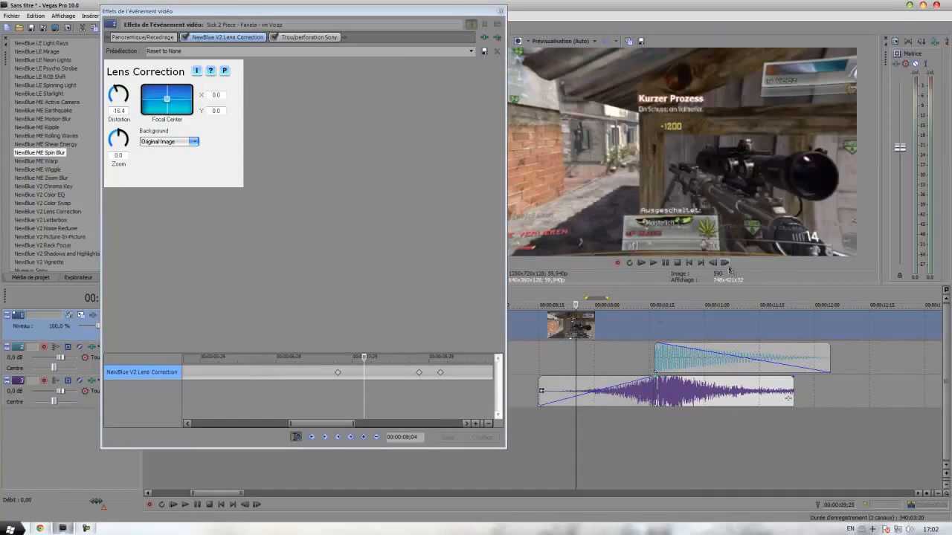
click(727, 264)
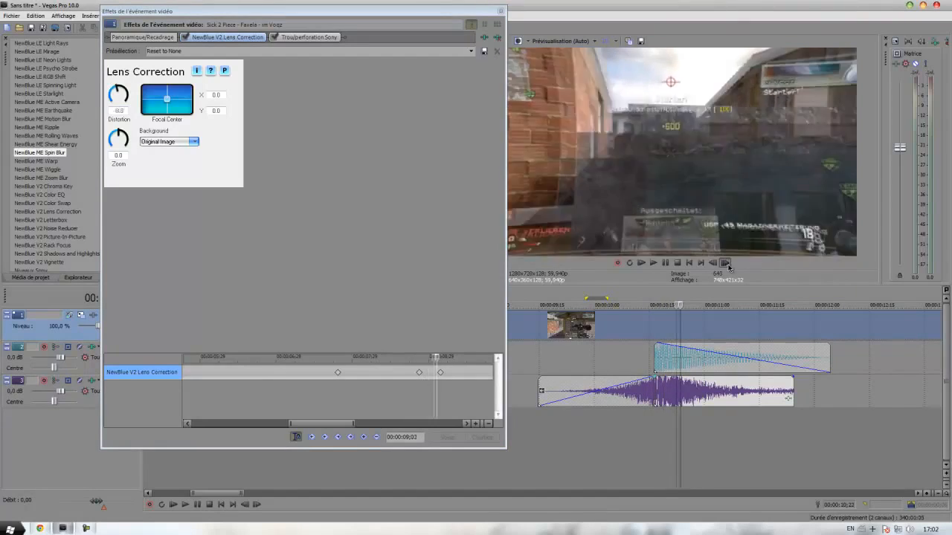
click(616, 351)
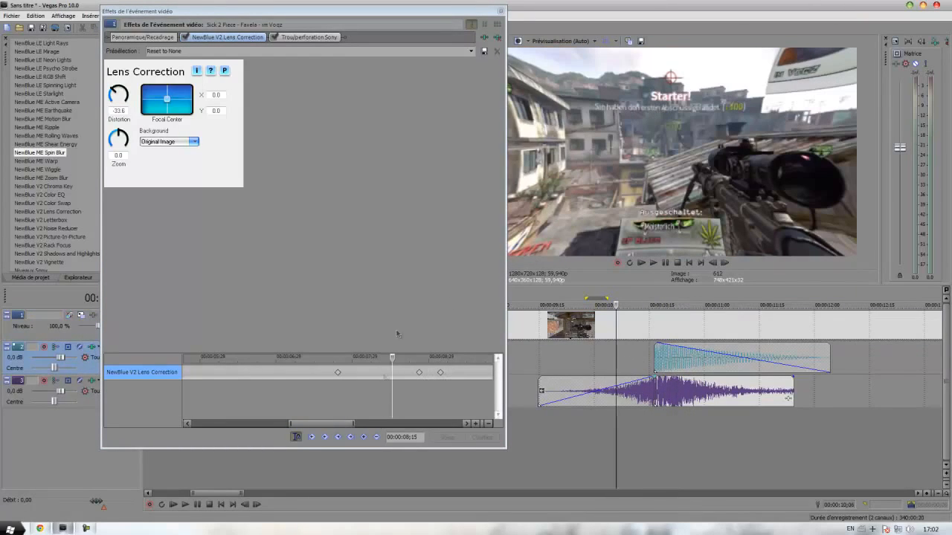
Enable animation for Trou/perforation Sony and add a keyframe at 00:00:07;24, matching the first of the three visible Lens Correction keyframes.
click(306, 38)
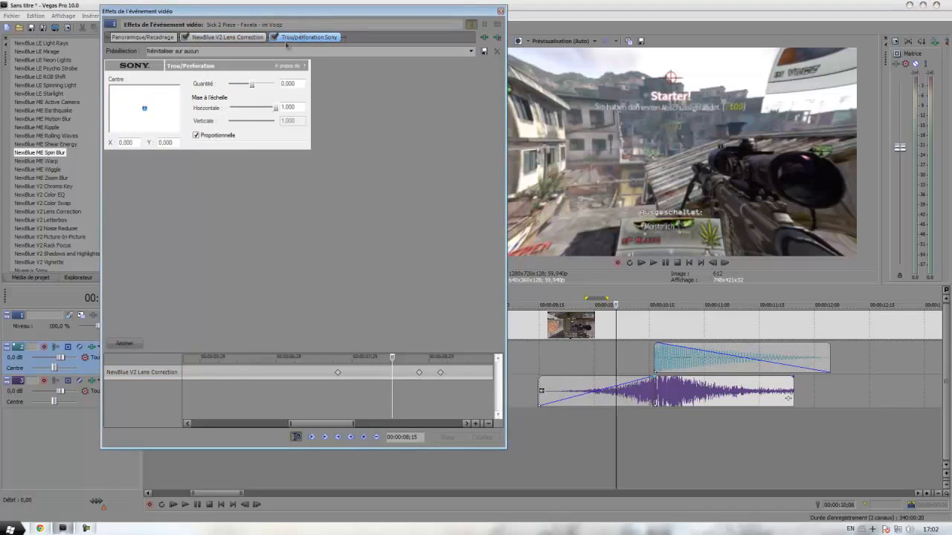
click(124, 343)
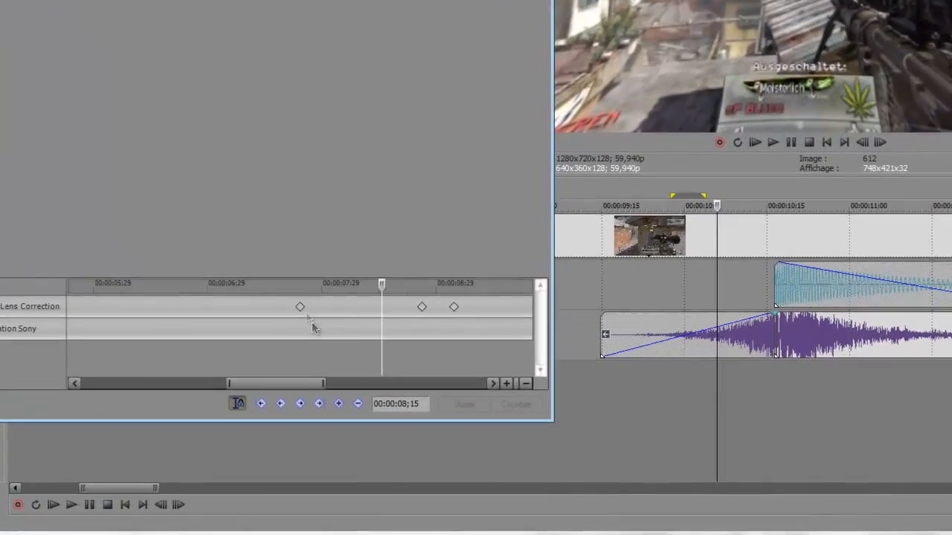
click(300, 306)
click(36, 328)
click(338, 403)
Add Trou/perforation Sony keyframes at 00:00:08;26 and 00:00:09;04, aligned with the Lens Correction keyframes.
click(422, 306)
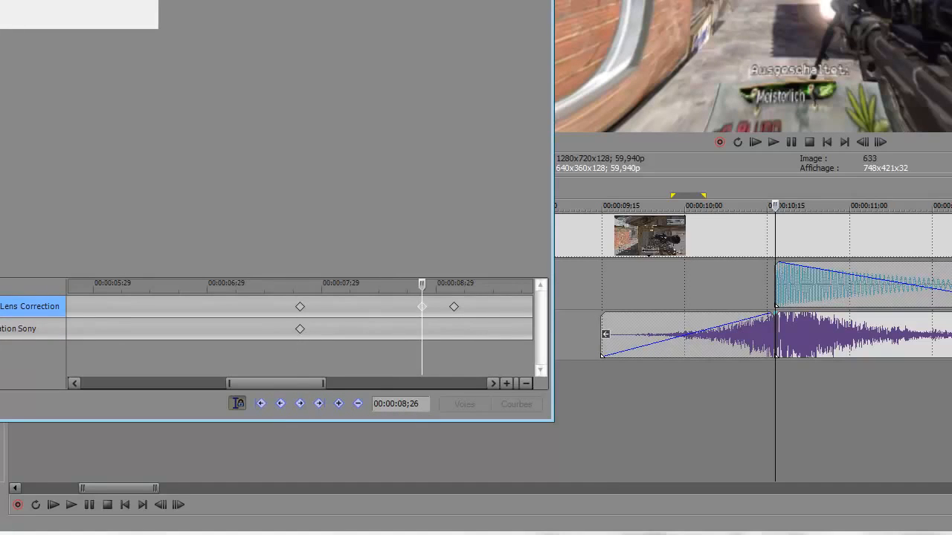
click(12, 335)
click(341, 406)
click(454, 306)
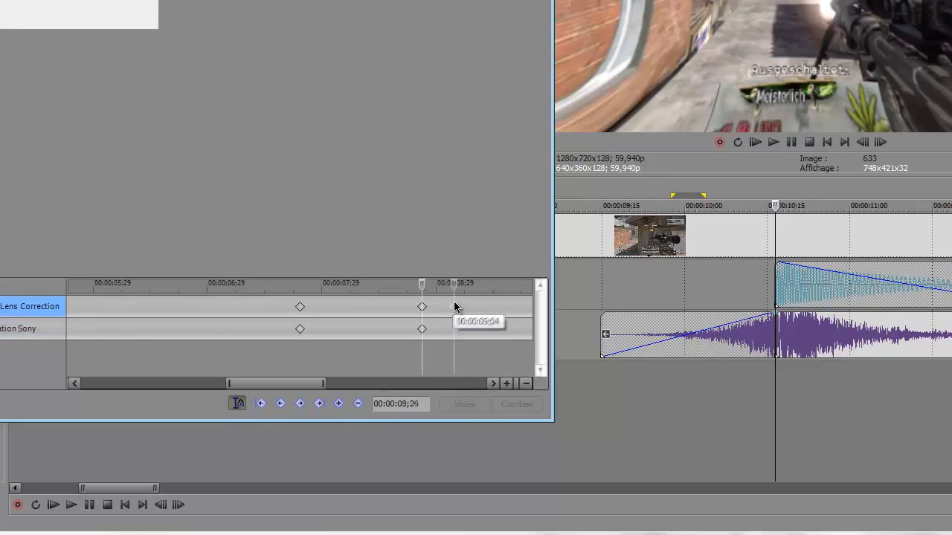
click(48, 328)
click(338, 404)
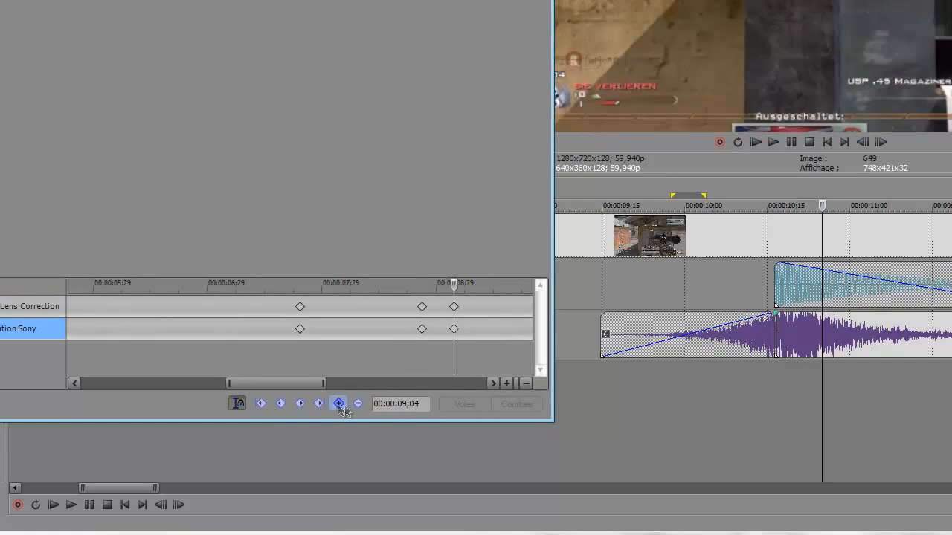
Set the Trou/perforation Sony Quantité to -1,000 at the 00:00:08;26 keyframe and close the event effects window.
click(421, 331)
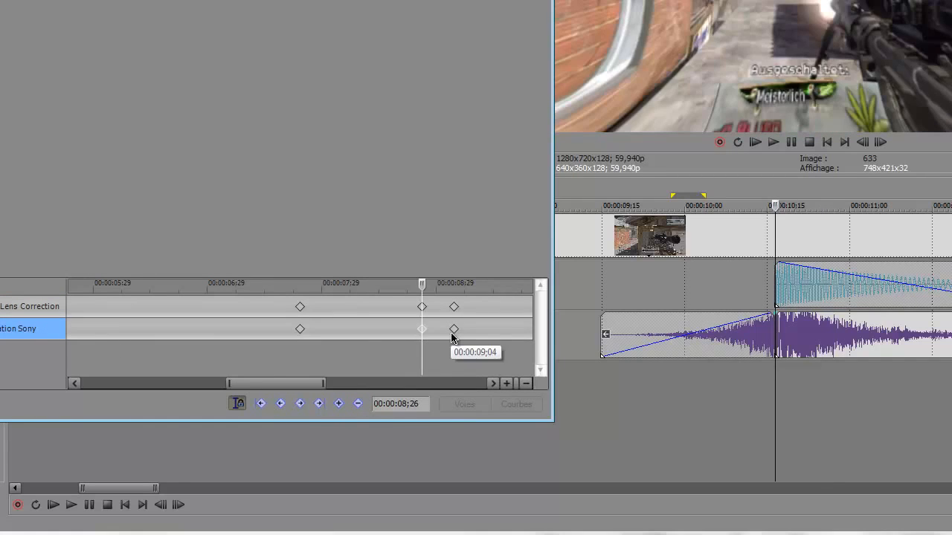
click(453, 331)
click(298, 332)
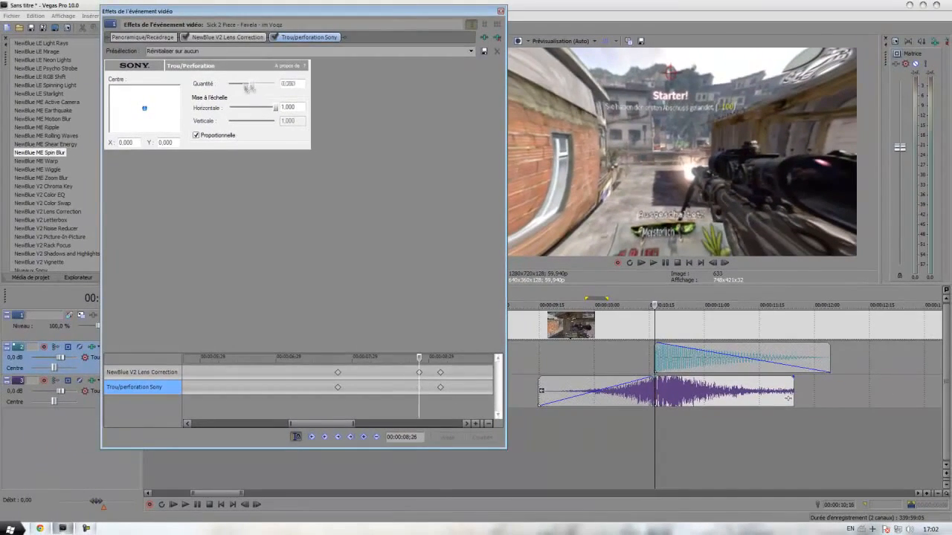
drag(250, 88, 216, 93)
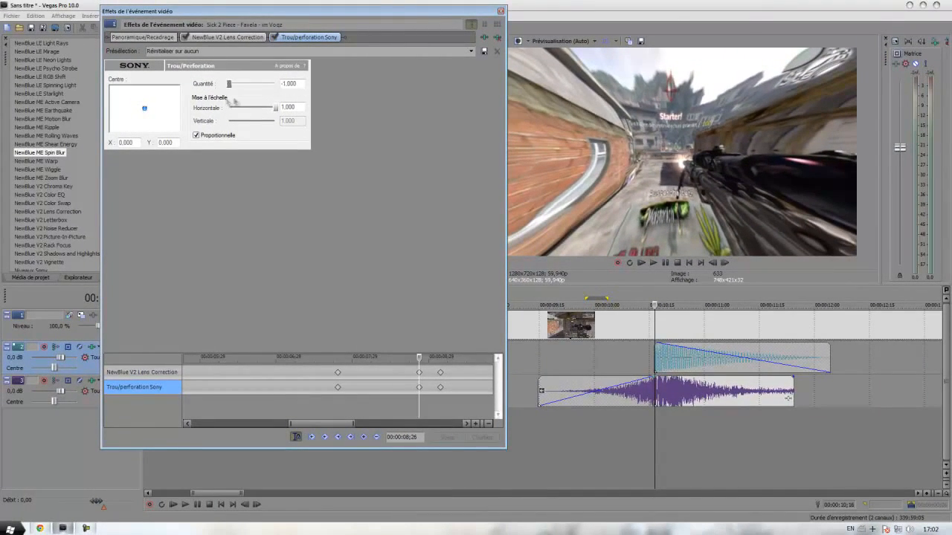
click(500, 11)
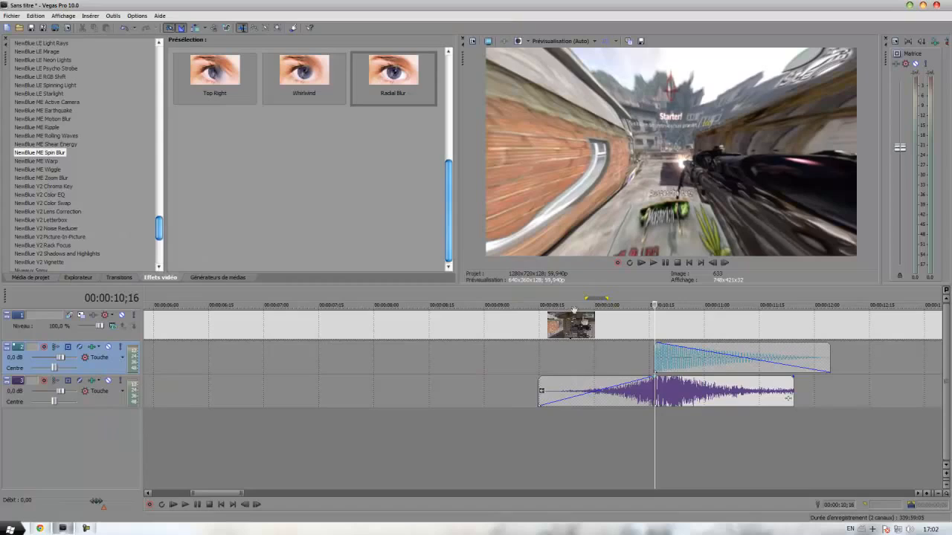
Set the loop region from the start of the reversed sniper sound to about 00:00:10;24.
mouse_move(539, 299)
mouse_down()
mouse_move(684, 313)
mouse_move(552, 305)
mouse_up()
drag(551, 340, 686, 351)
Step through the gameplay frames around the bass drop to check how the combined distortion effects build and release.
click(648, 332)
click(660, 332)
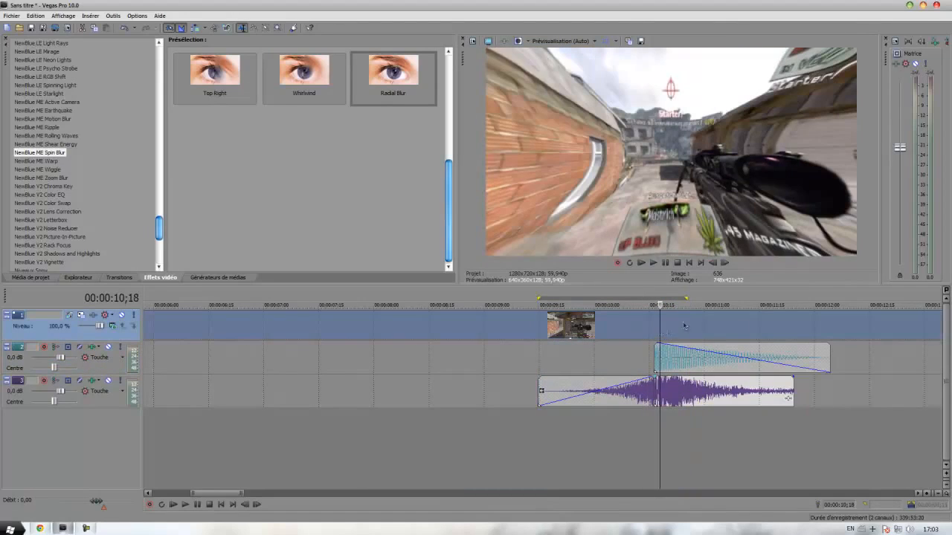
click(728, 264)
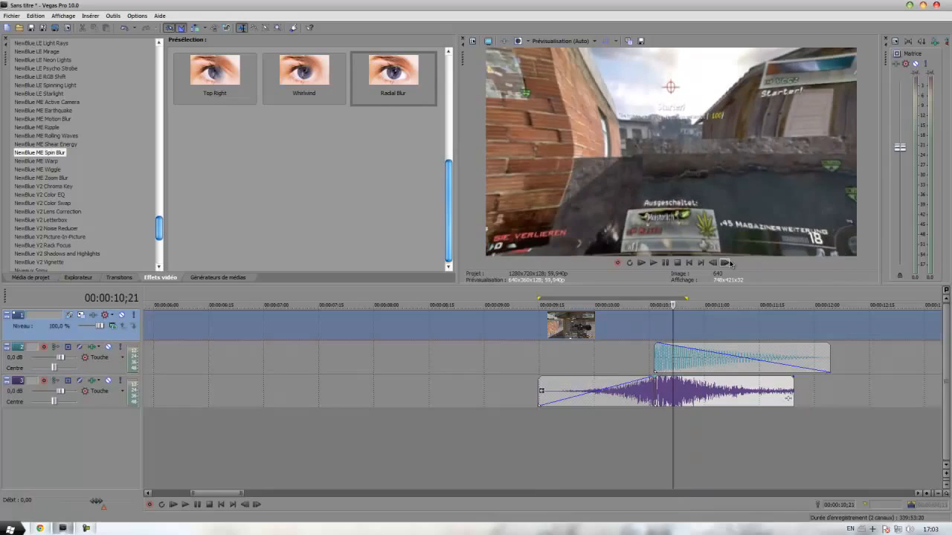
click(716, 263)
click(715, 264)
click(715, 263)
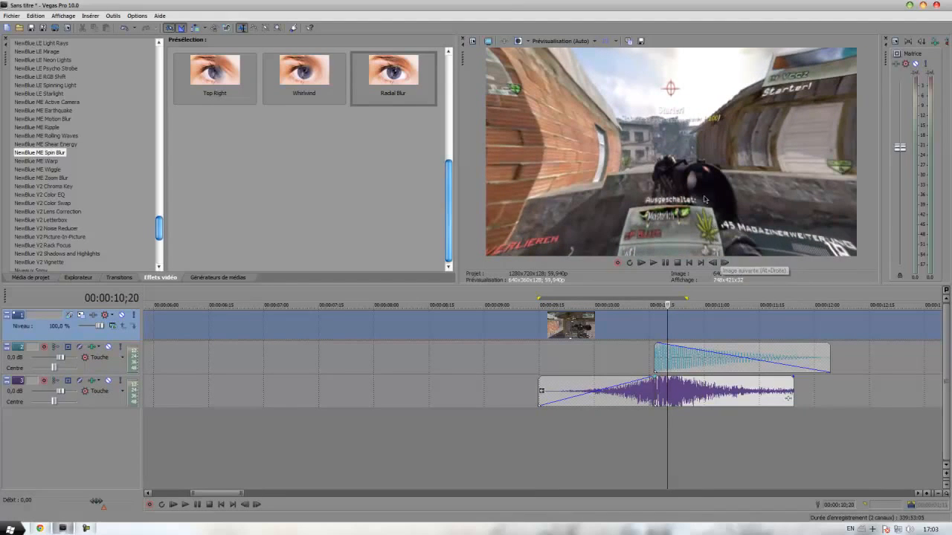
click(717, 263)
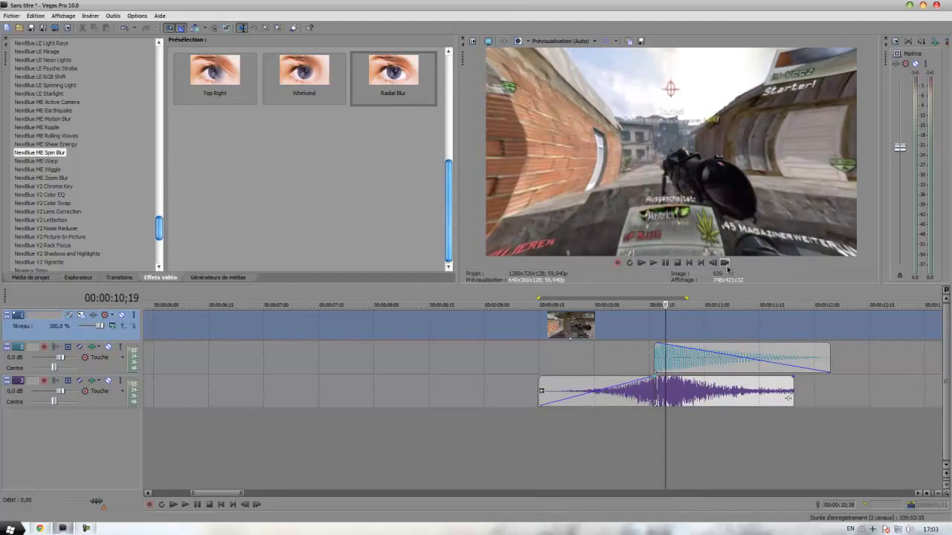
click(725, 265)
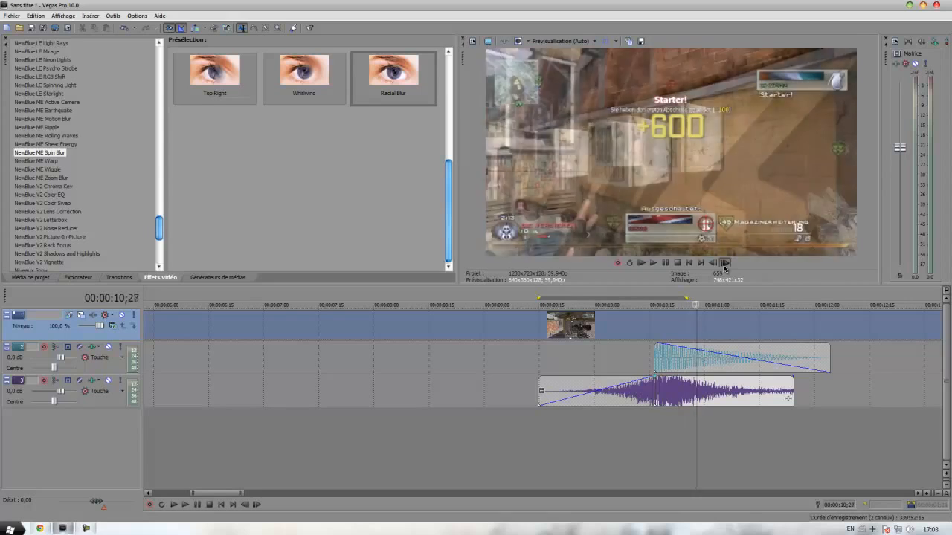
click(543, 328)
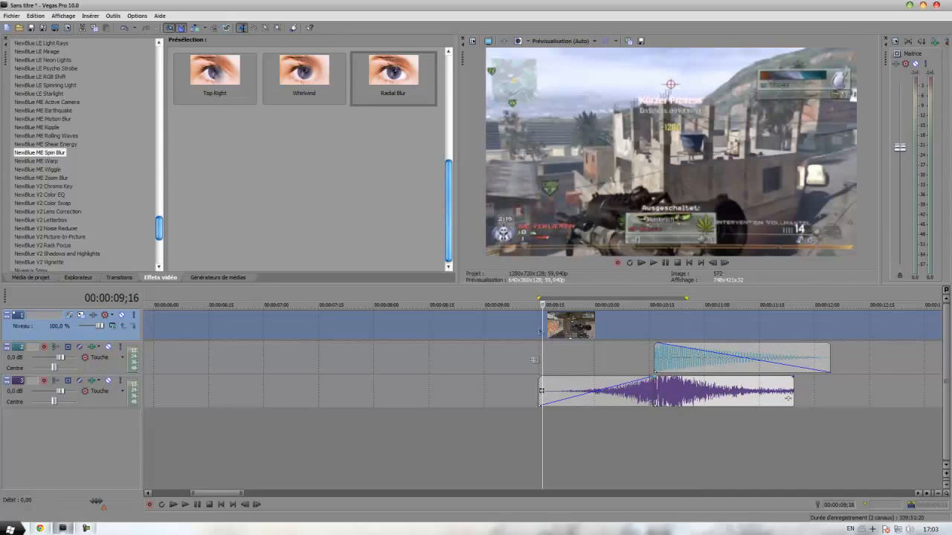
Select the range from 00:00:09;14 to 00:00:12;04 and build a dynamic RAM preview of it.
click(538, 390)
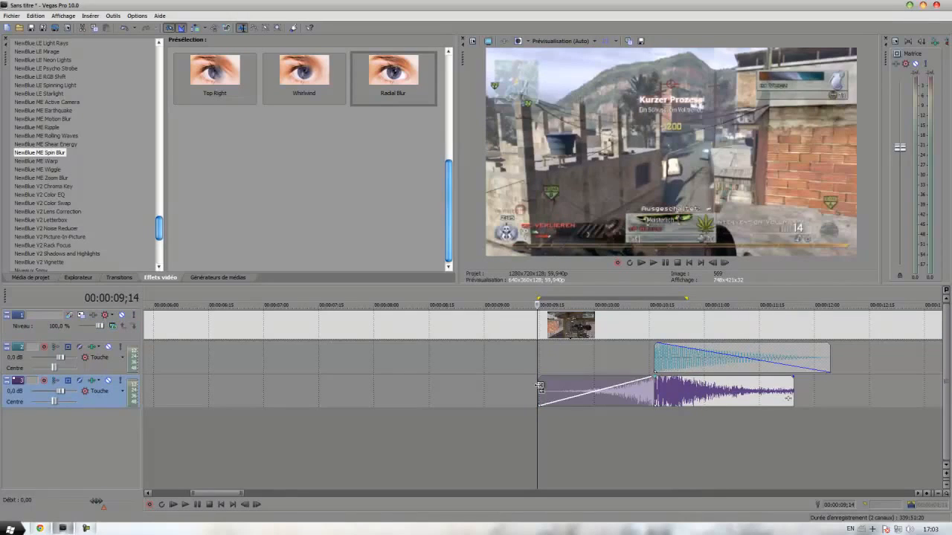
click(557, 367)
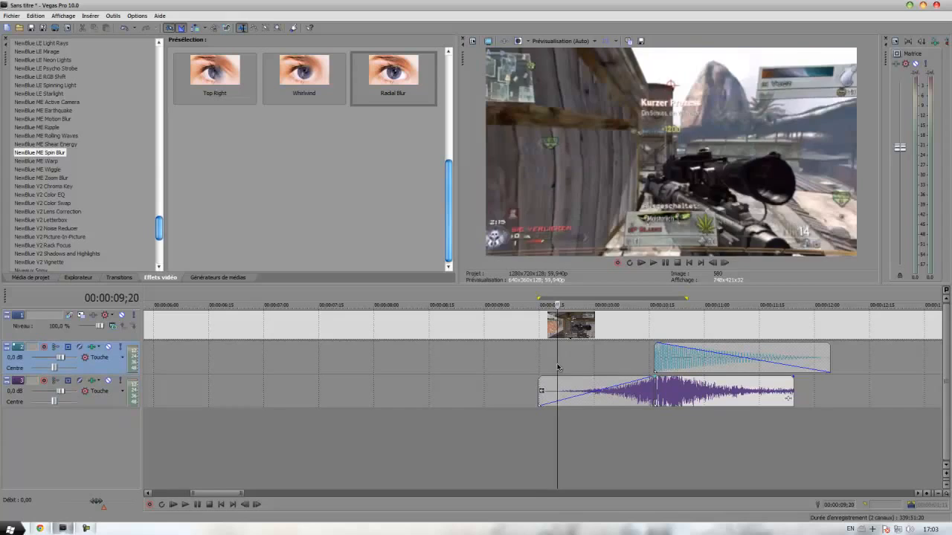
drag(541, 358, 814, 382)
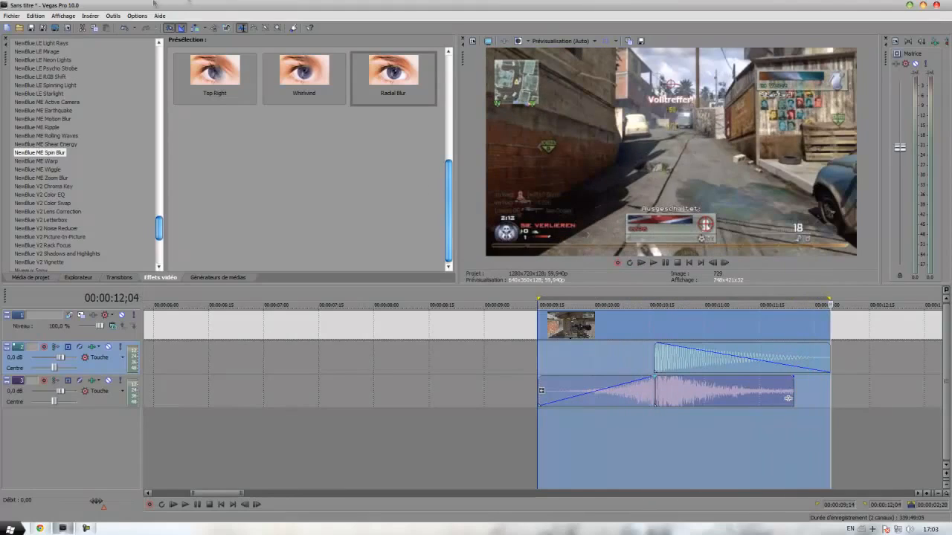
click(113, 15)
click(184, 96)
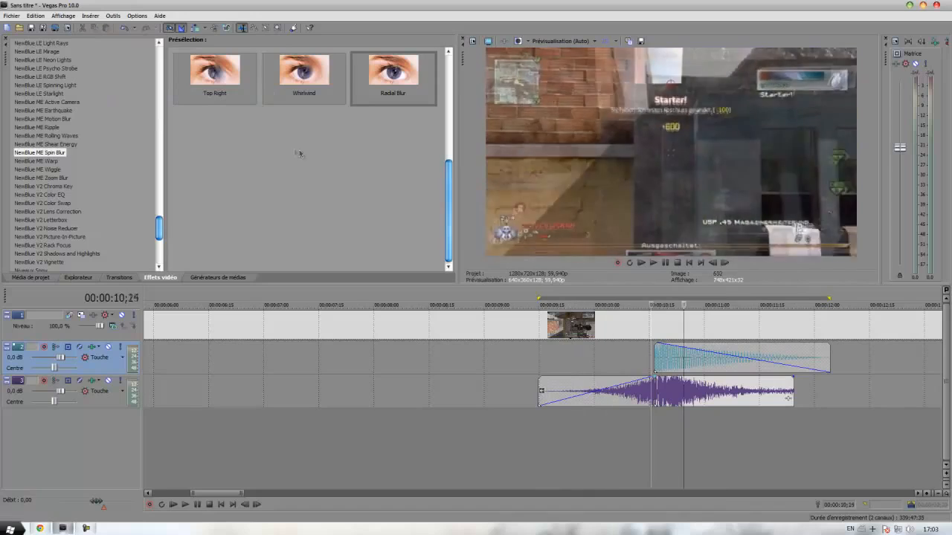
drag(698, 320, 826, 320)
click(113, 15)
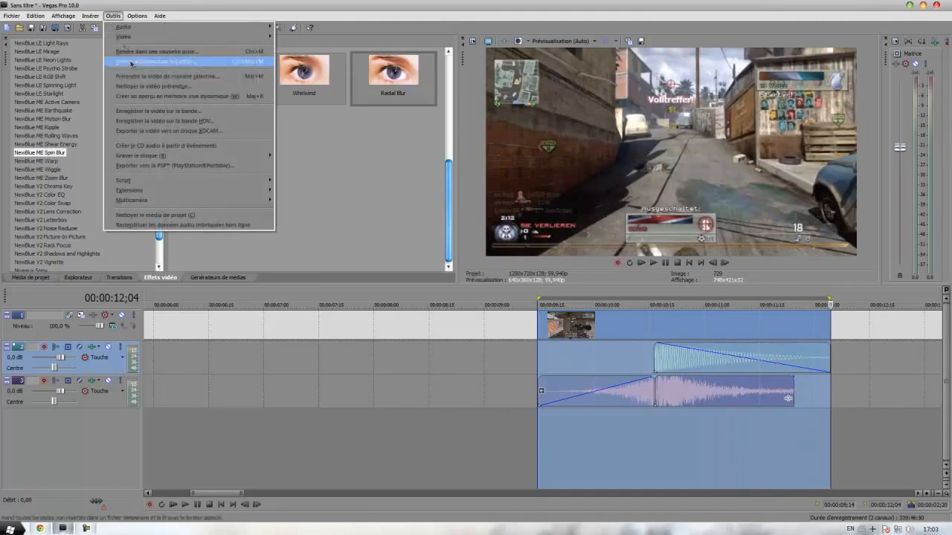
click(126, 96)
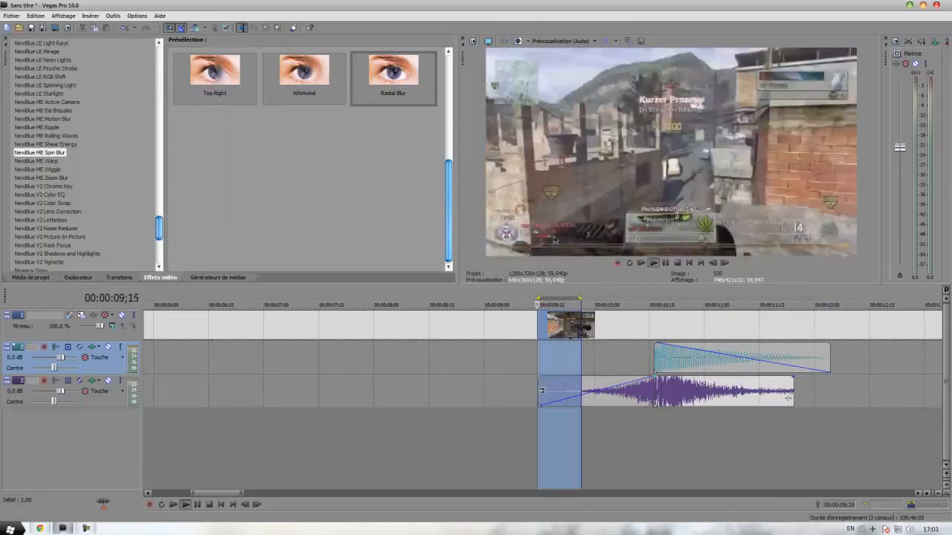
Reselect 00:00:09;14 to 00:00:12;04, set the preview quality to Brouillon (Auto), and build and play the dynamic RAM preview.
drag(583, 319, 830, 315)
drag(585, 299, 542, 299)
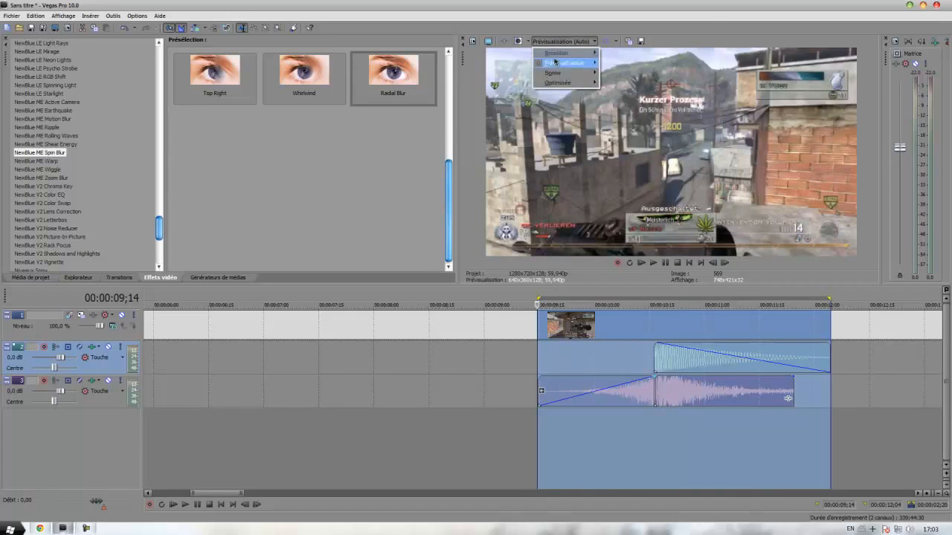
click(112, 16)
click(134, 97)
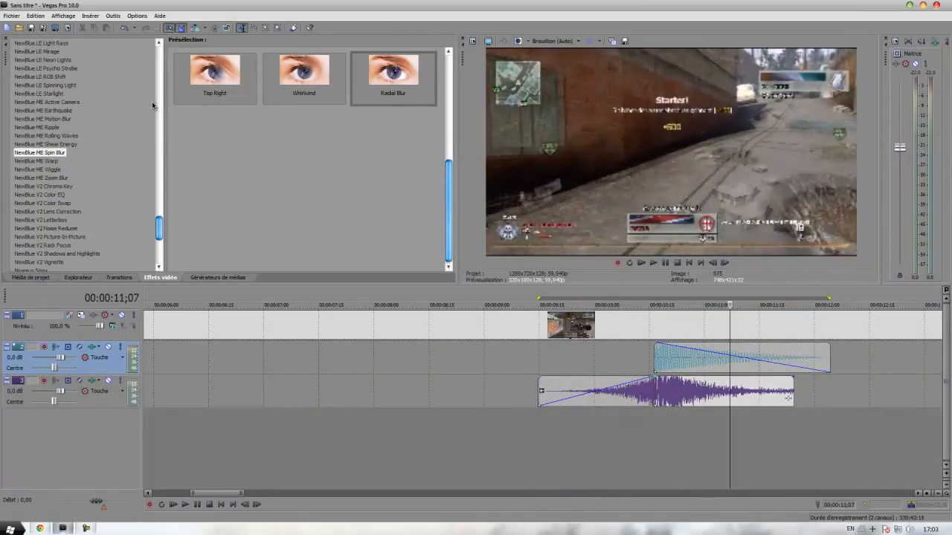
key(space)
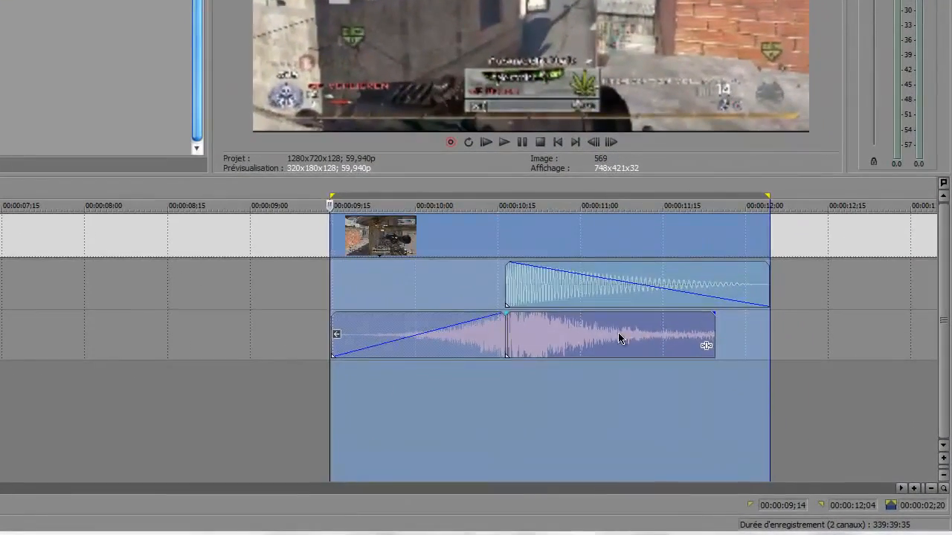
Add a linear fade-out across the full length of the sniper sound event that starts at the bass drop.
click(779, 386)
drag(717, 314, 495, 318)
right_click(516, 321)
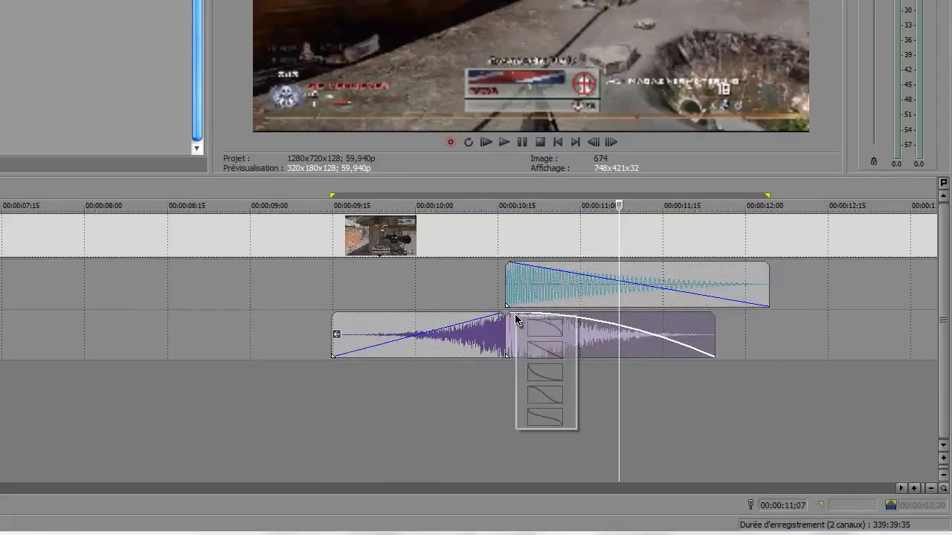
click(556, 350)
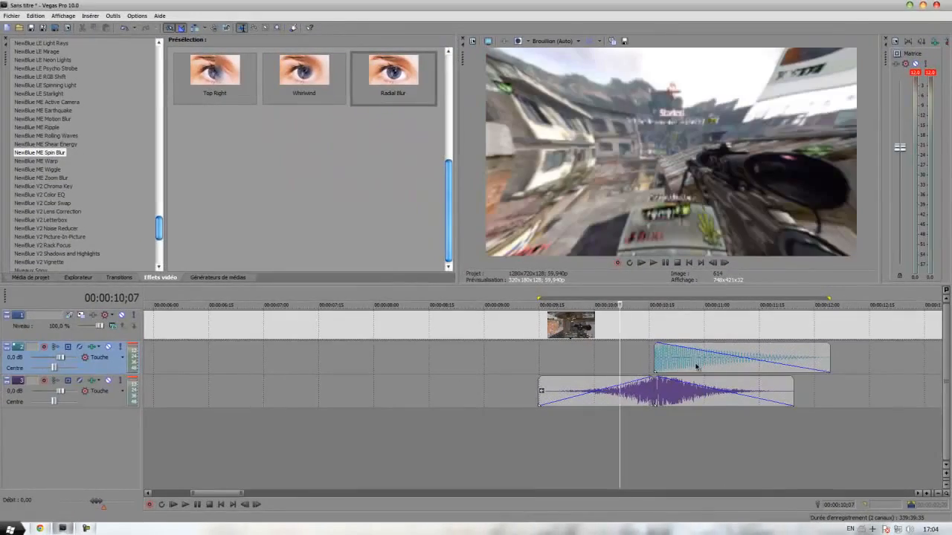
Set the loop region from 00:00:08;21 to 00:00:12;16 and place the cursor at the start of the bass drop.
click(514, 337)
drag(451, 362, 875, 364)
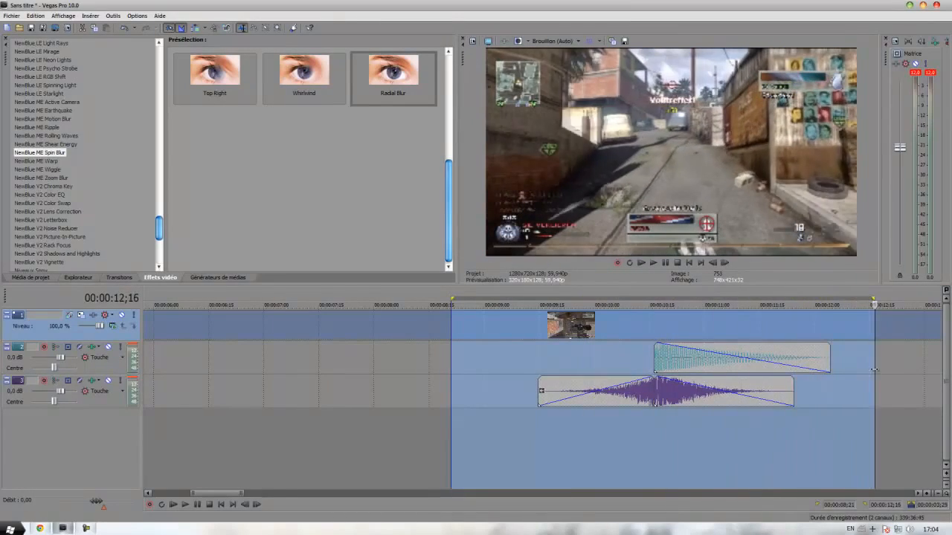
scroll(861, 372, down, 1)
click(424, 358)
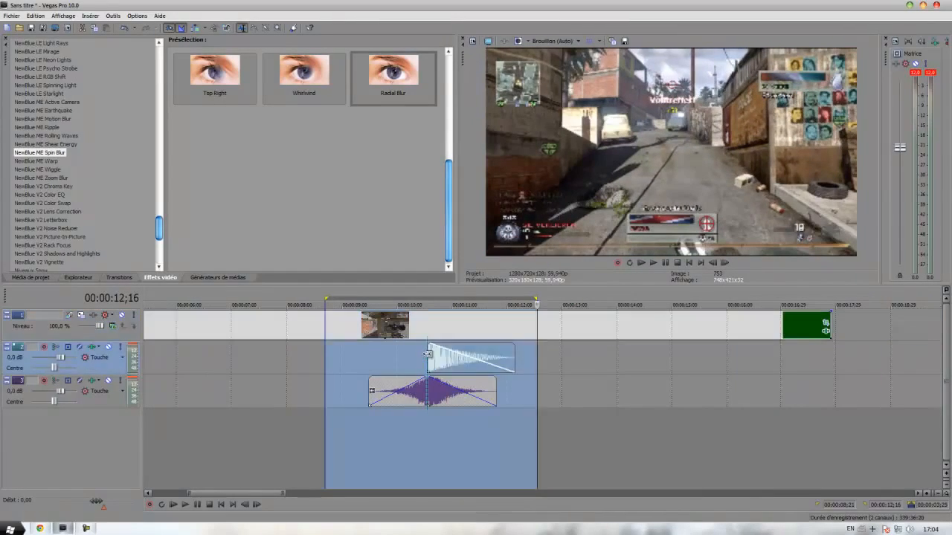
scroll(446, 365, up, 3)
scroll(576, 372, down, 4)
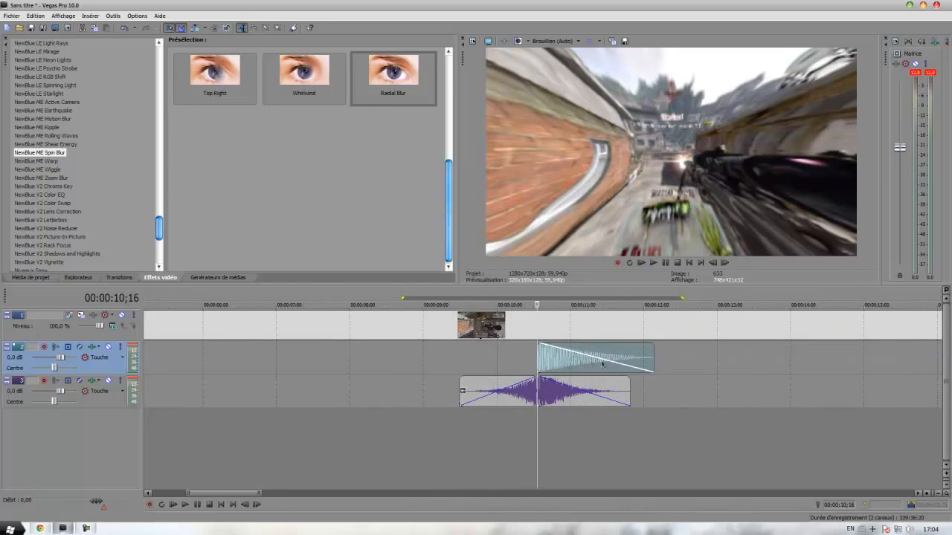
Set the loop region from 00:00:10;05 to about 00:00:12;16, covering the bass drop sound.
click(675, 361)
drag(683, 355, 512, 364)
click(86, 529)
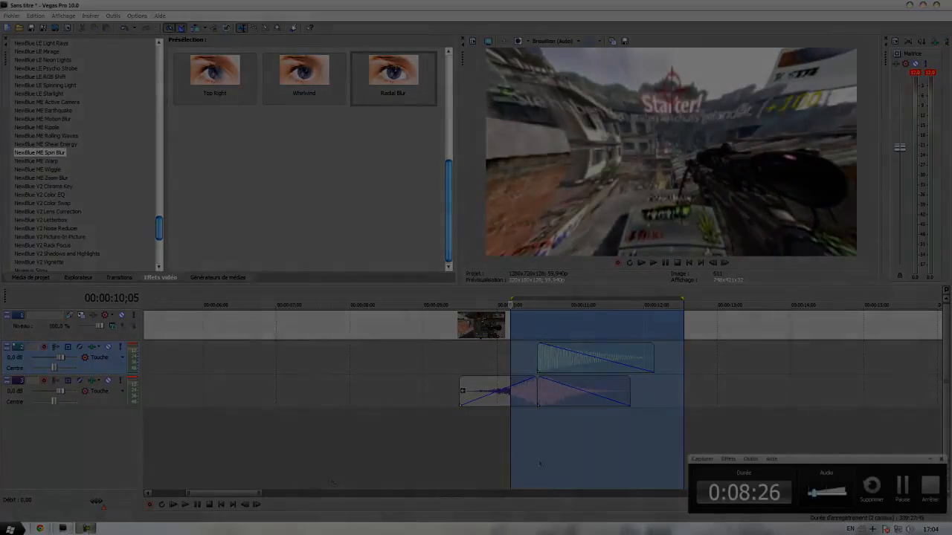